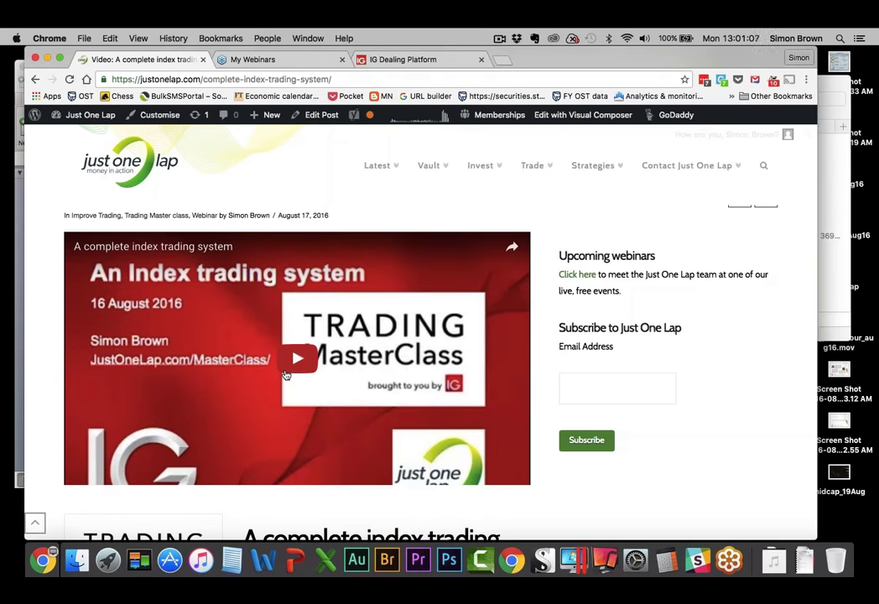
Step: Scroll down the Just One Lap article, then switch to the IG Dealing Platform chart page
scroll(285, 375, down, 5)
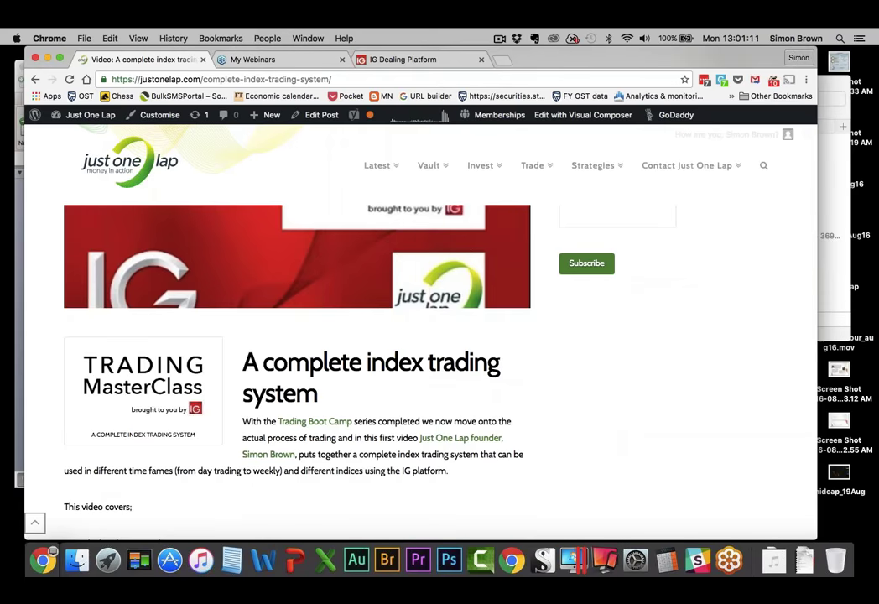
click(374, 58)
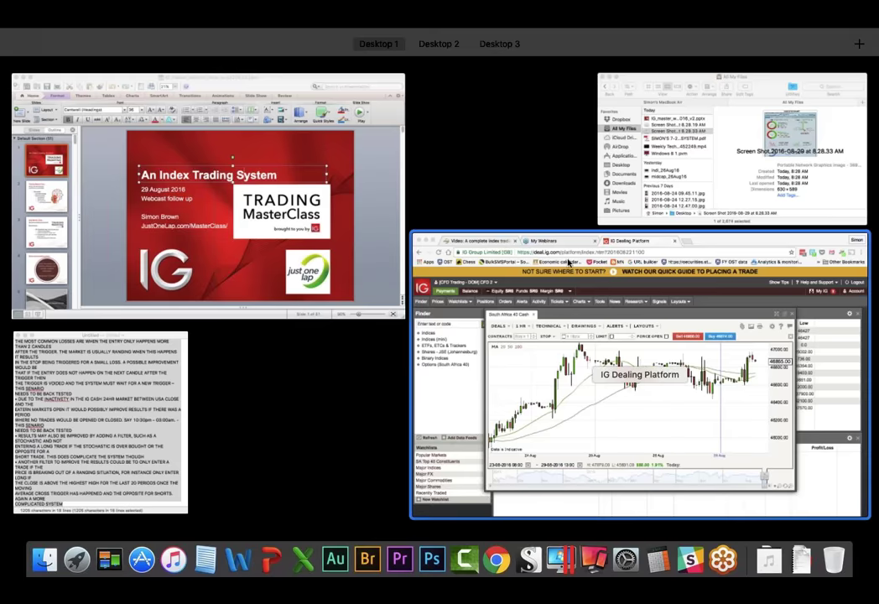
Step: Change the MA periods from 20 to 7 and 50 to 21, and uncheck the 100 MA
click(551, 274)
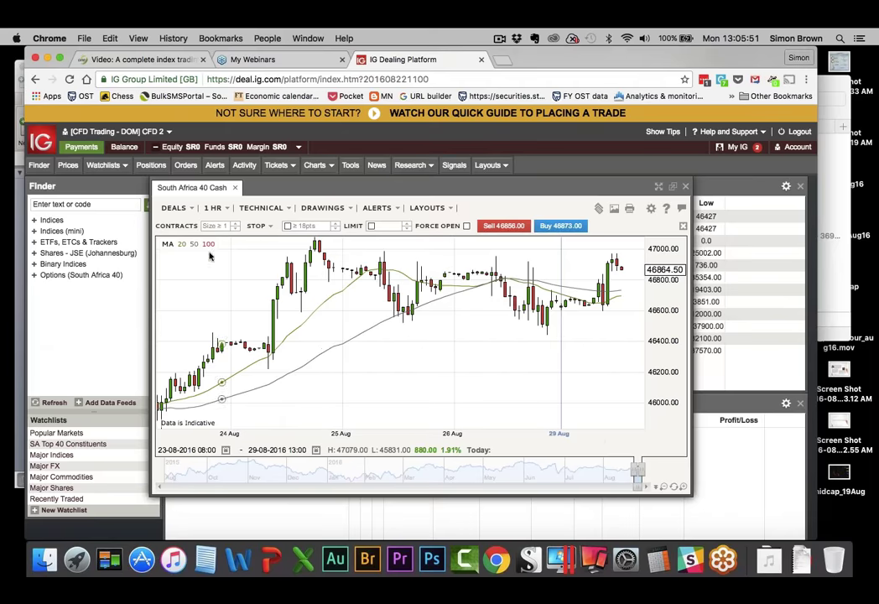
mouse_move(176, 253)
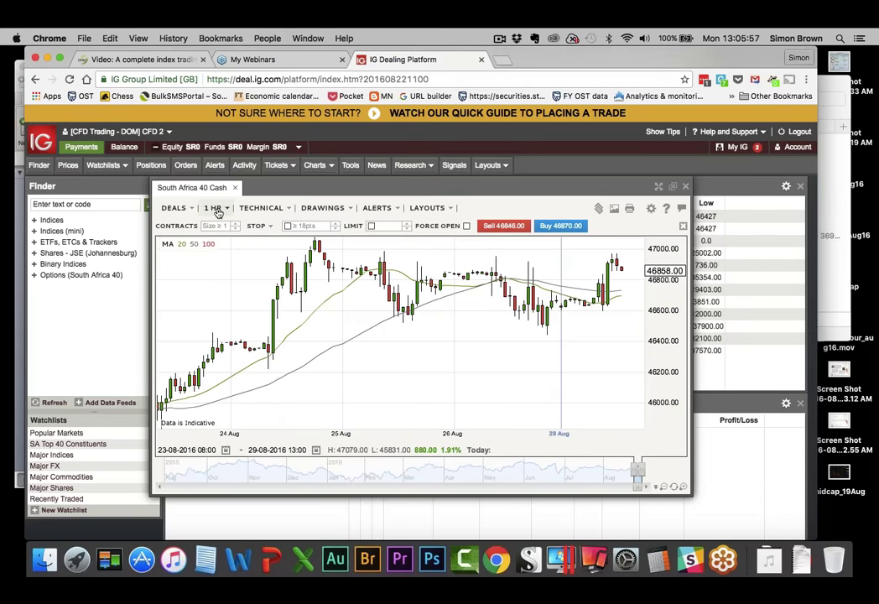
click(267, 207)
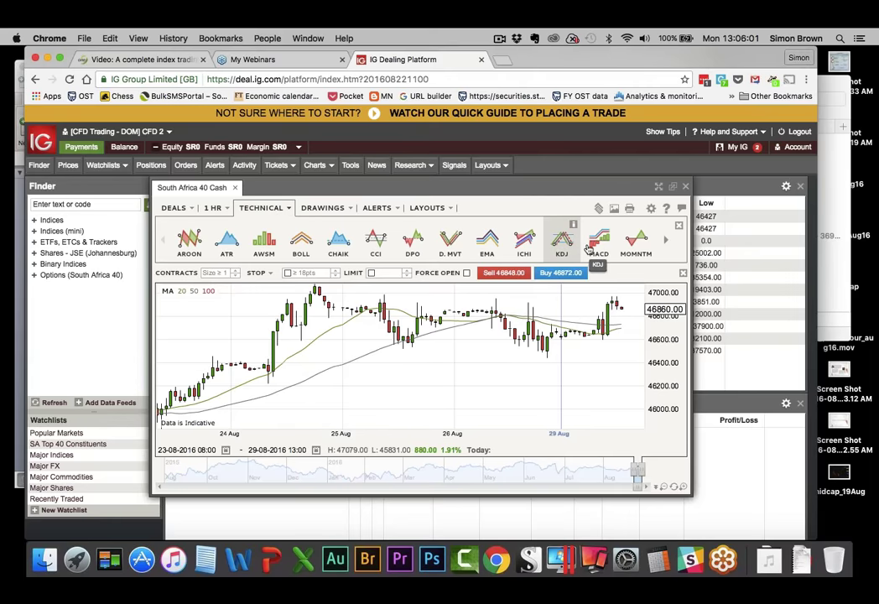
click(665, 240)
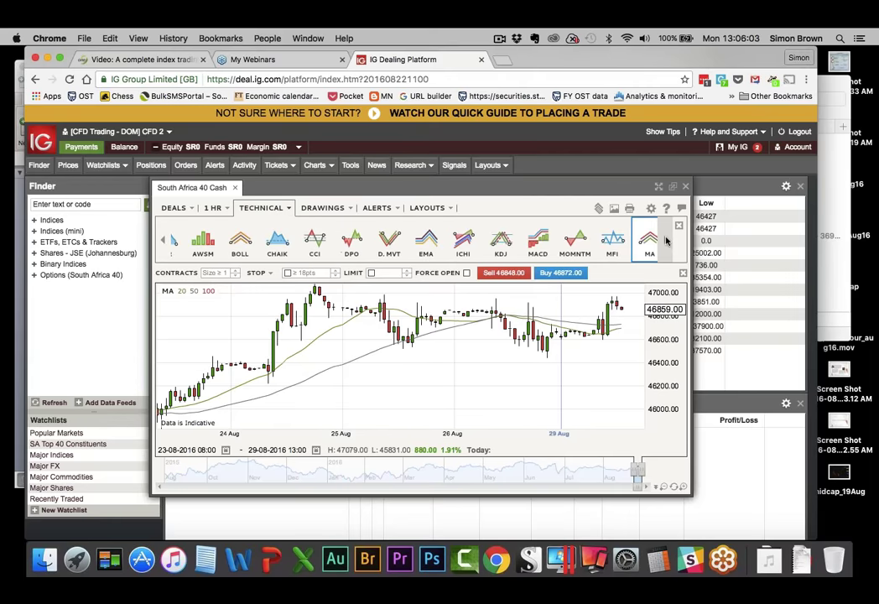
click(650, 241)
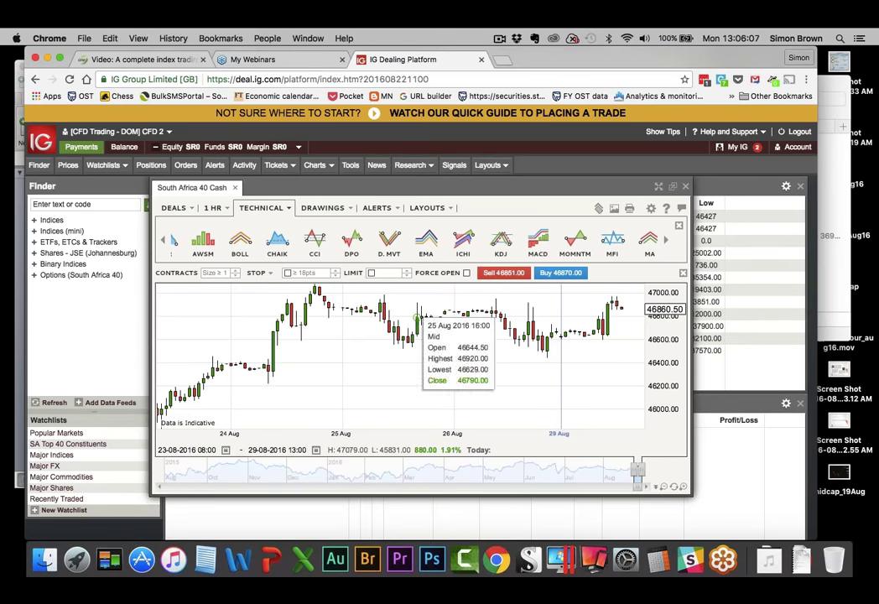
click(646, 252)
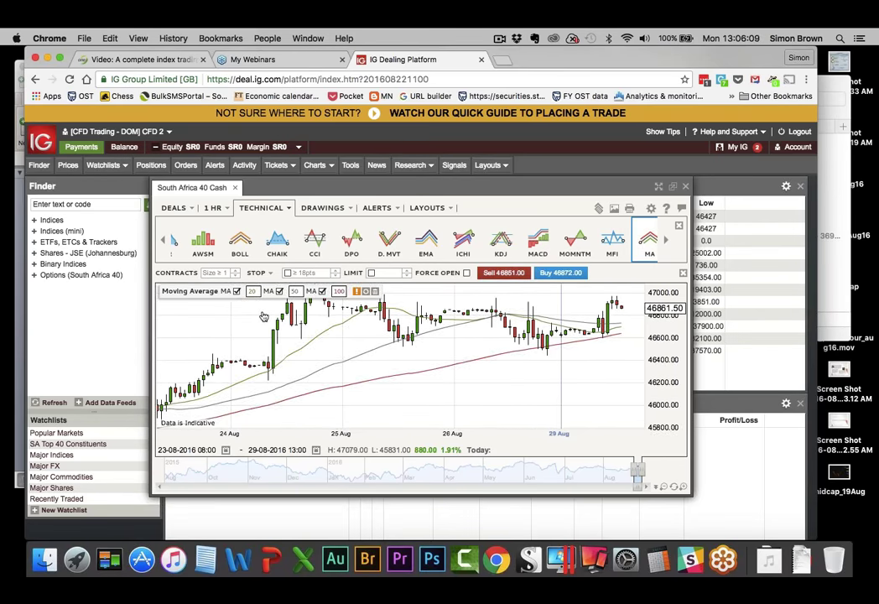
click(323, 291)
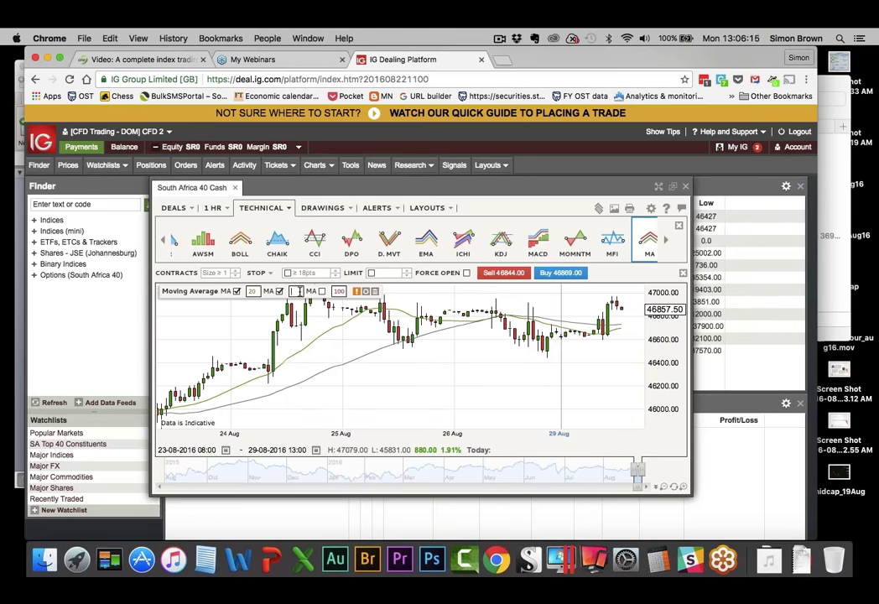
click(298, 291)
key(Return)
double_click(252, 291)
text(7)
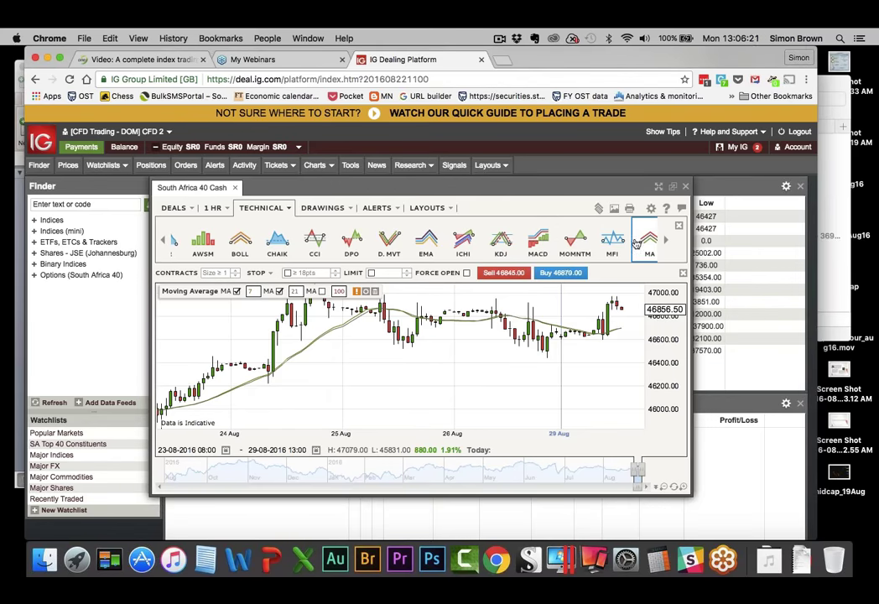
click(267, 208)
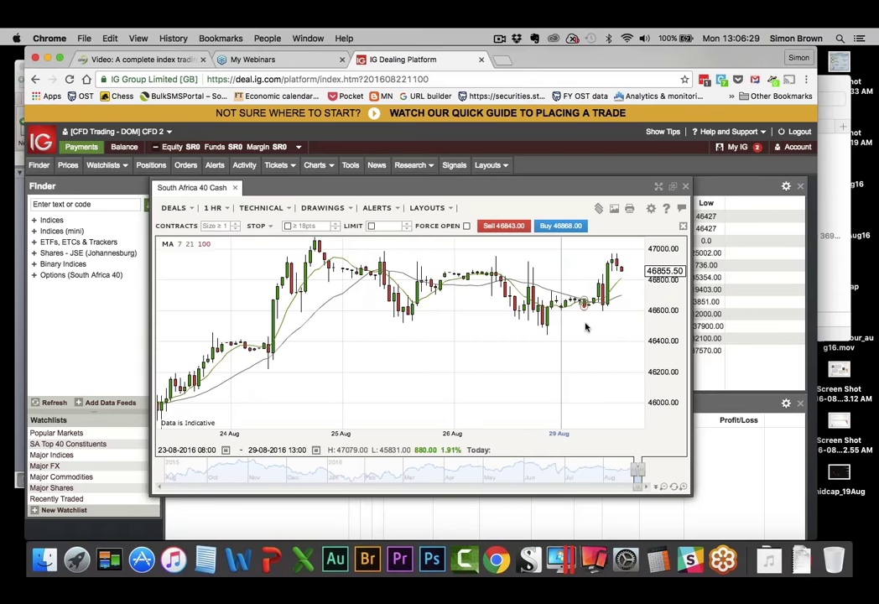
Step: Review the hourly candles, then drag the navigator's left handle to reach early July 2016
drag(635, 471, 638, 470)
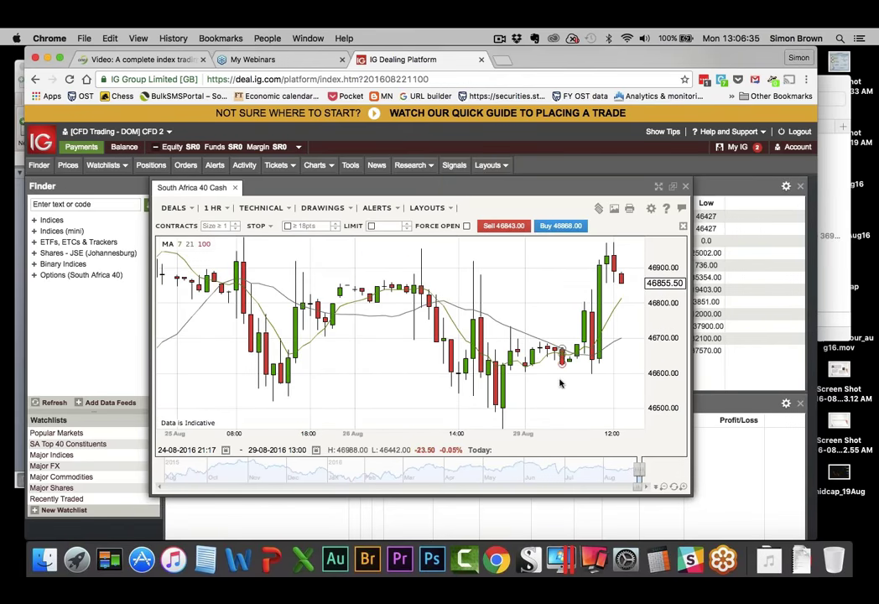
mouse_move(574, 380)
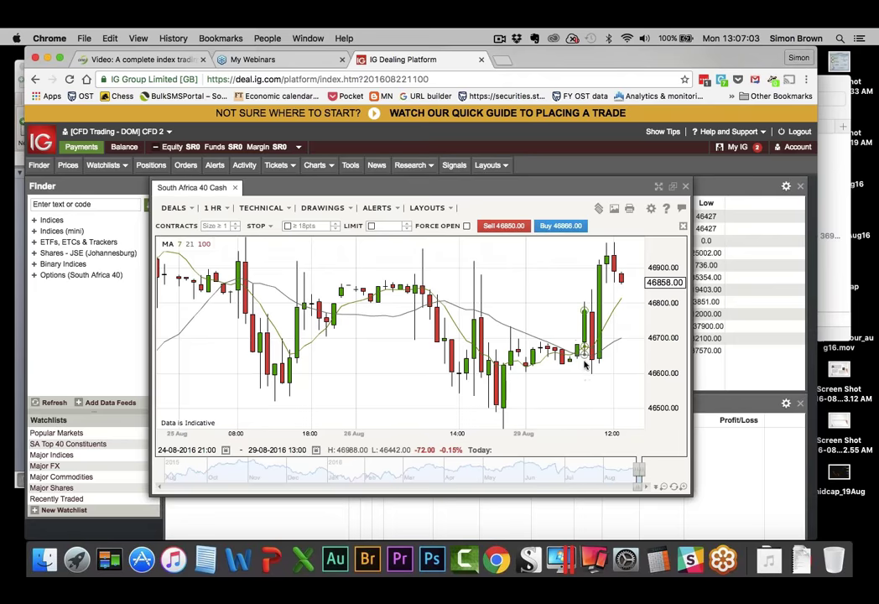
mouse_move(585, 363)
mouse_move(585, 408)
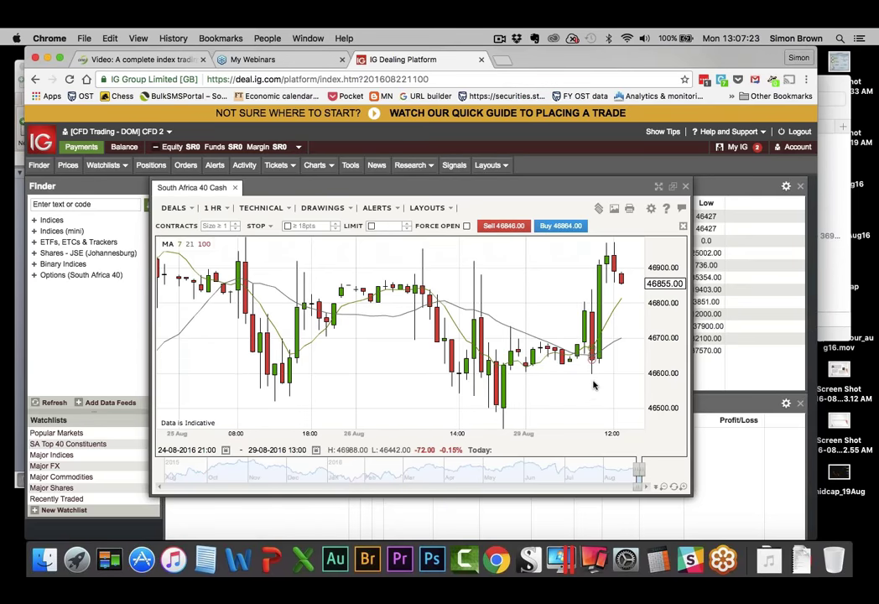
mouse_move(593, 385)
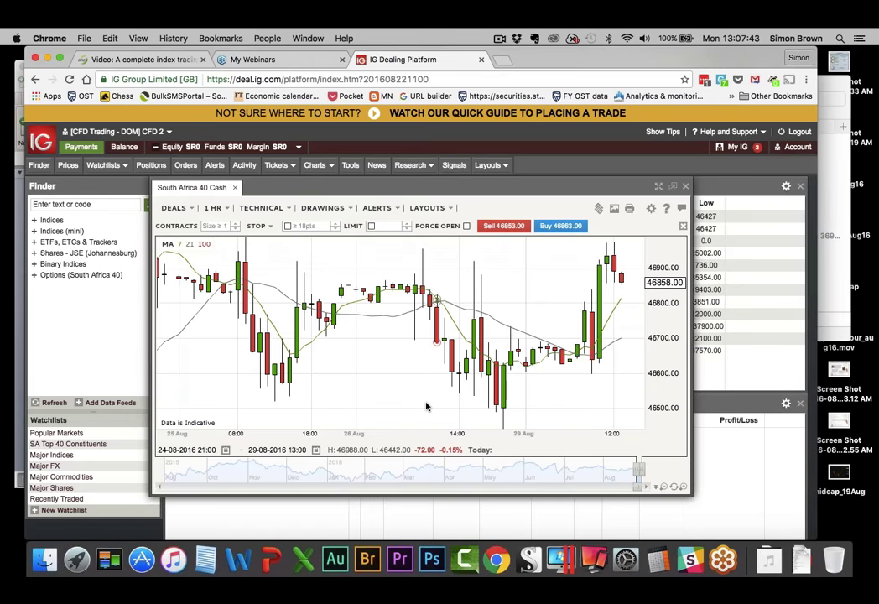
mouse_move(426, 406)
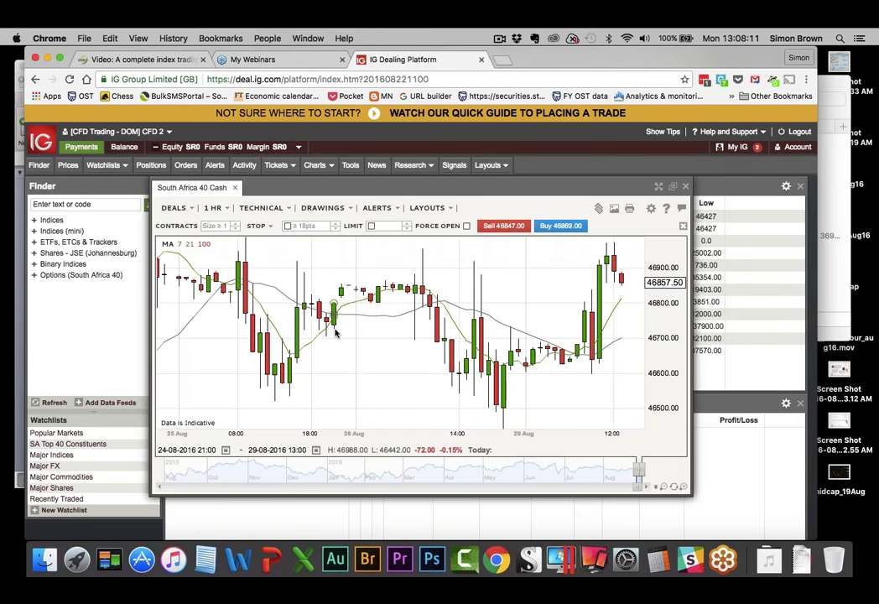
mouse_move(335, 332)
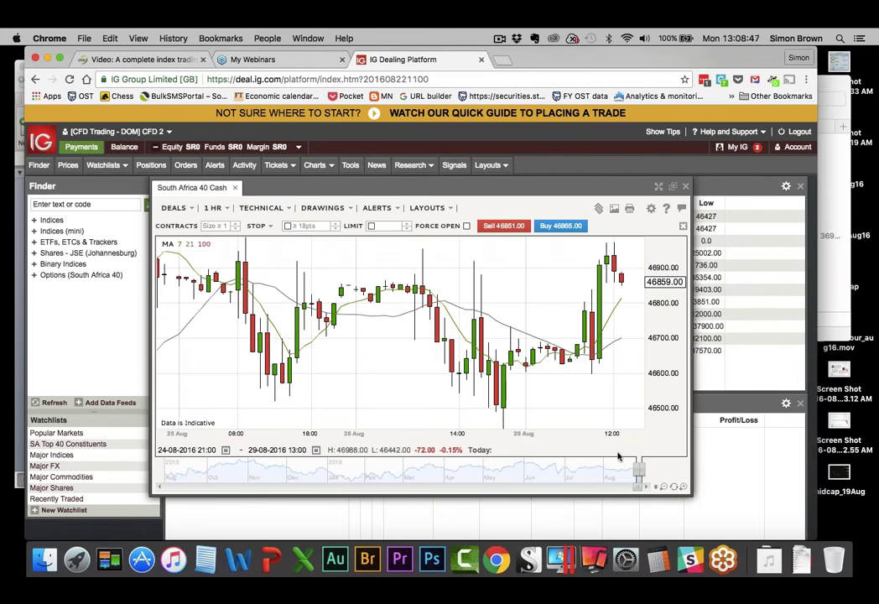
mouse_move(635, 467)
mouse_down()
mouse_move(534, 480)
mouse_move(619, 471)
mouse_up()
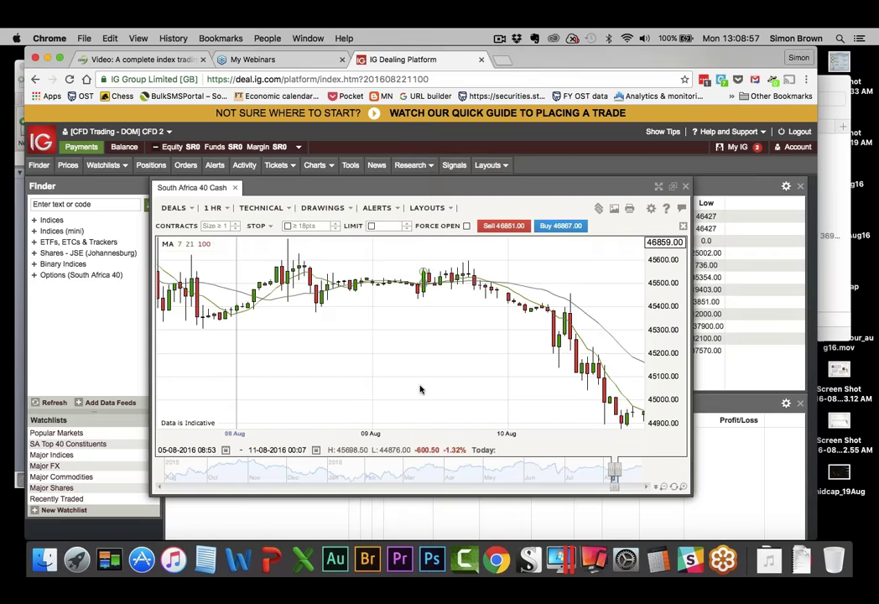
Step: Extend the chart to cover all of 11 Aug 2016 and read the 08:00 candle values
mouse_move(421, 388)
mouse_move(489, 296)
drag(617, 469, 620, 470)
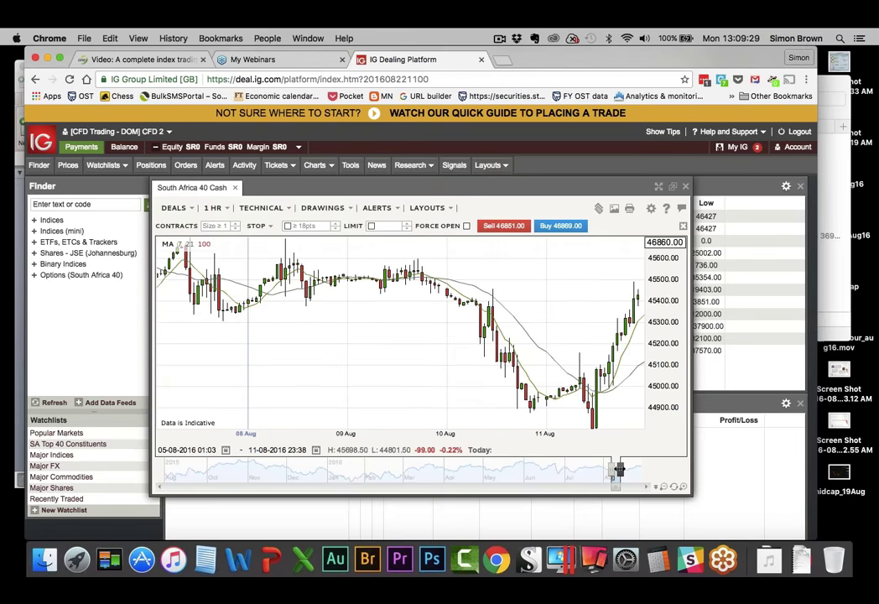
mouse_move(579, 388)
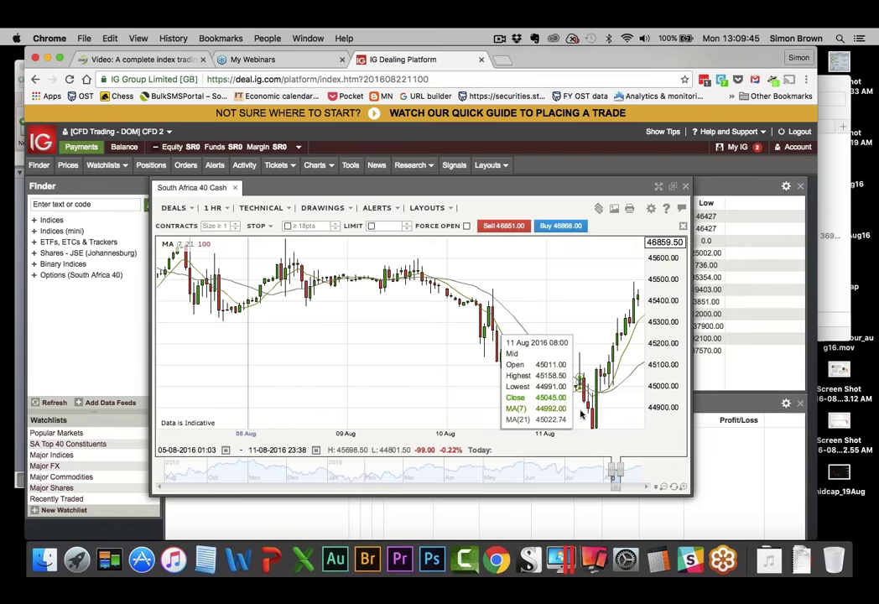
Step: Switch to the international CFD account, dismiss the welcome prompt and open the Major Indices watchlist
click(118, 132)
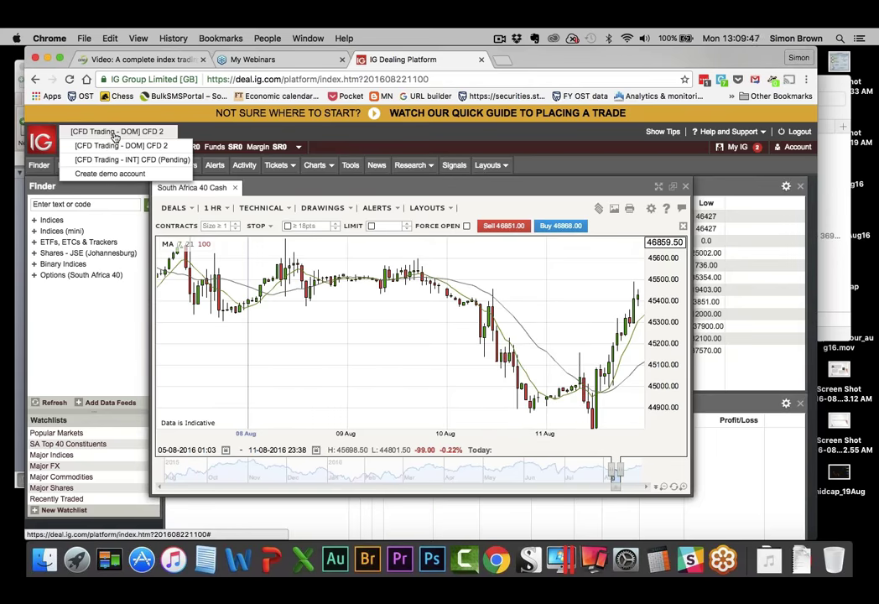
click(114, 160)
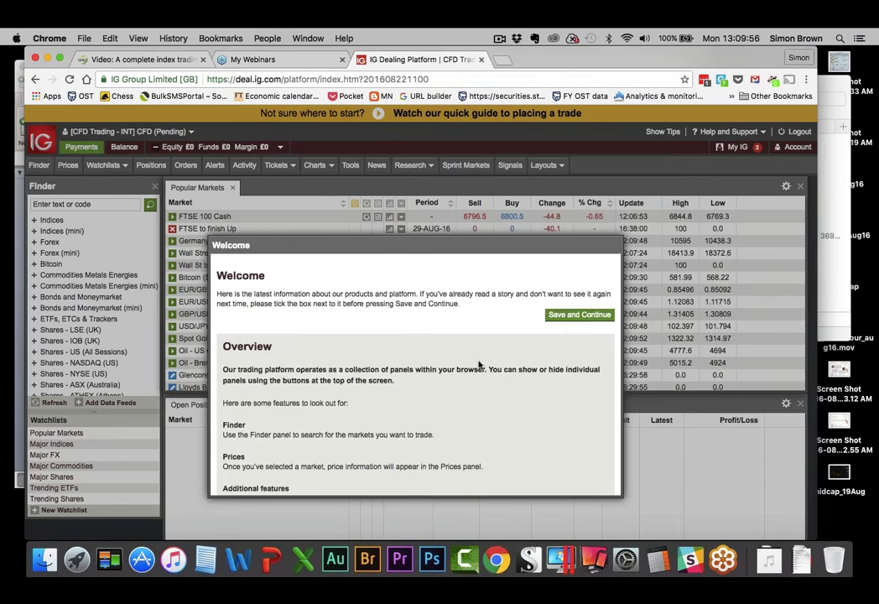
click(577, 315)
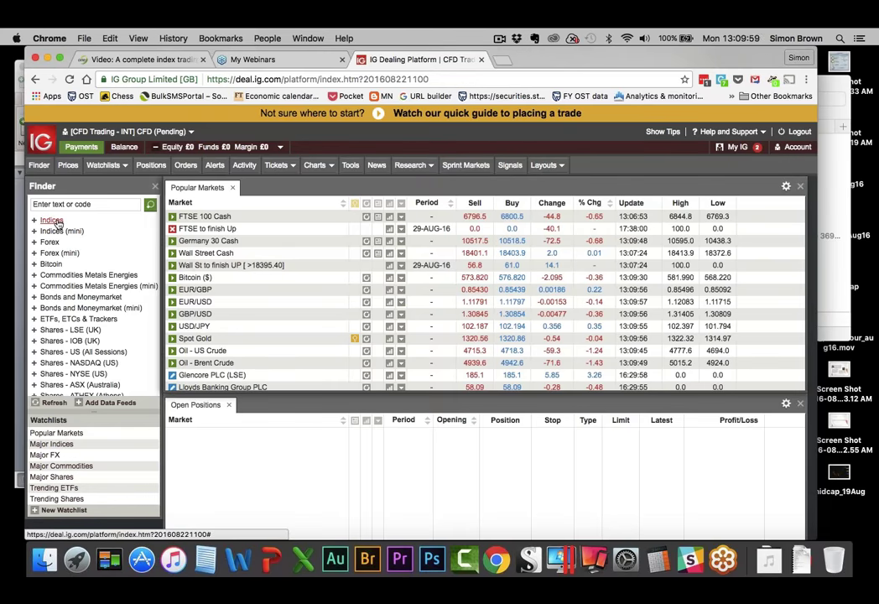
click(56, 221)
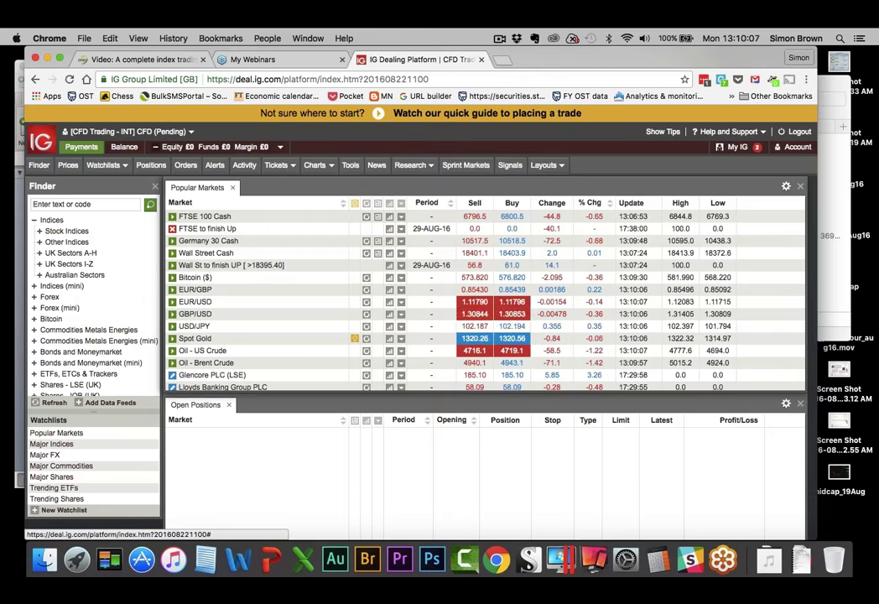
click(52, 444)
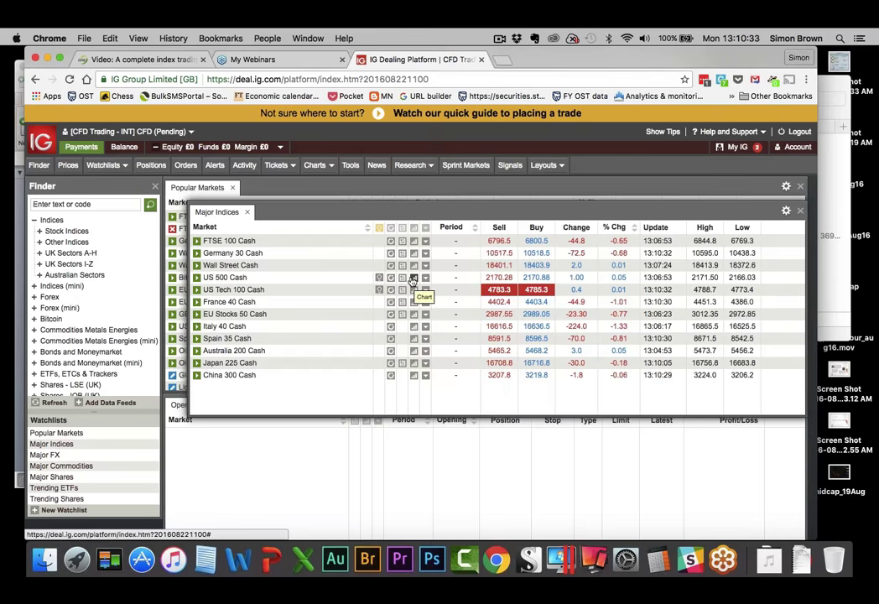
Step: Open the US 500 Cash chart from its watchlist row and move the window up and left
click(413, 279)
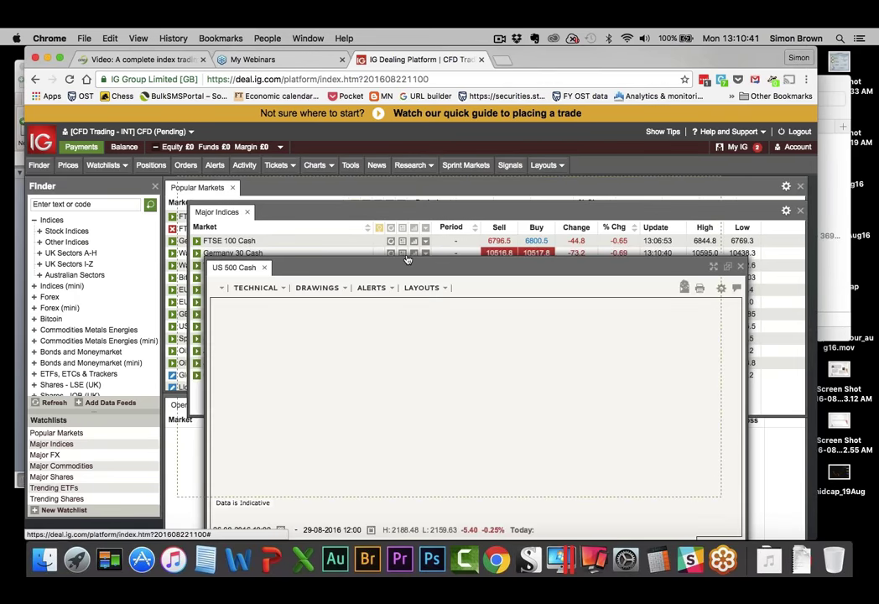
drag(424, 265, 396, 185)
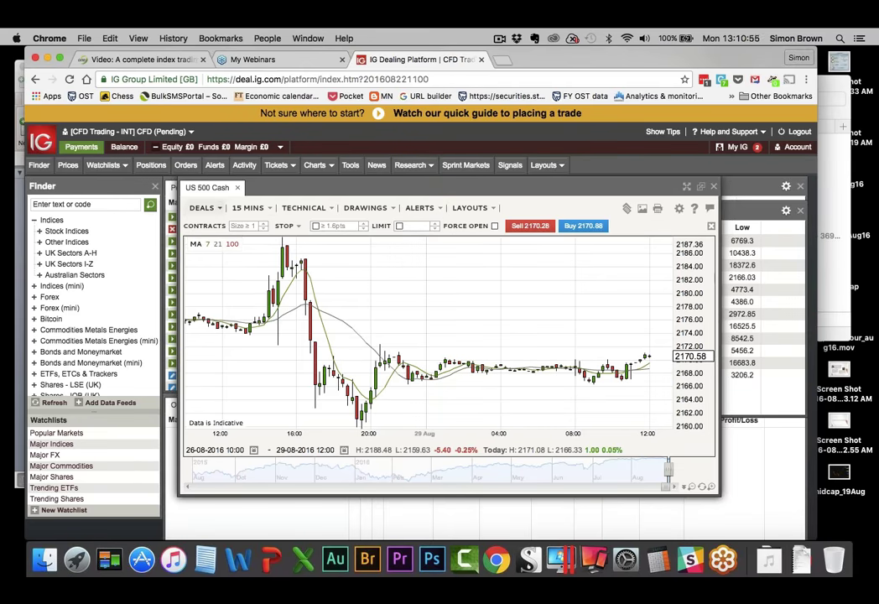
Step: Change the US 500 Cash timeframe from 15 MINS to DAILY and look over the daily candles
click(248, 209)
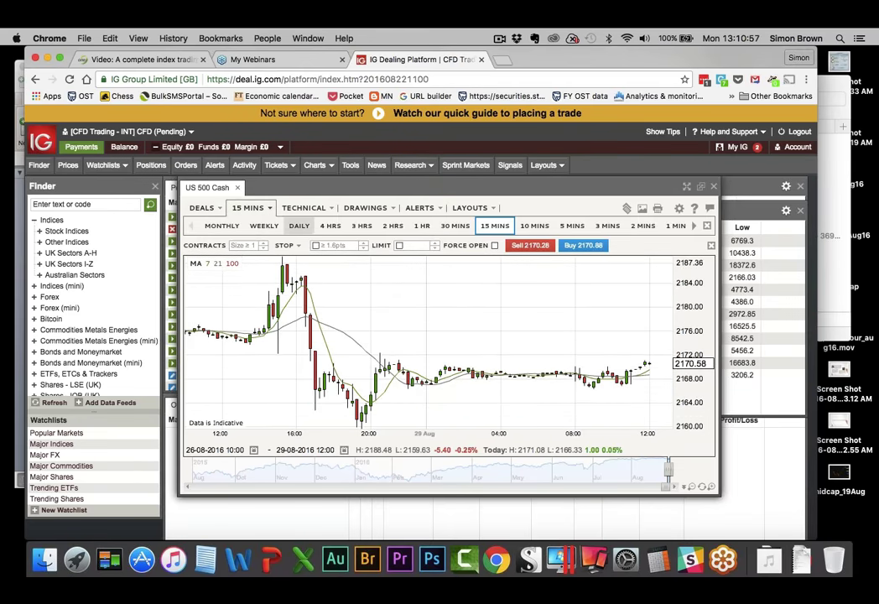
click(297, 226)
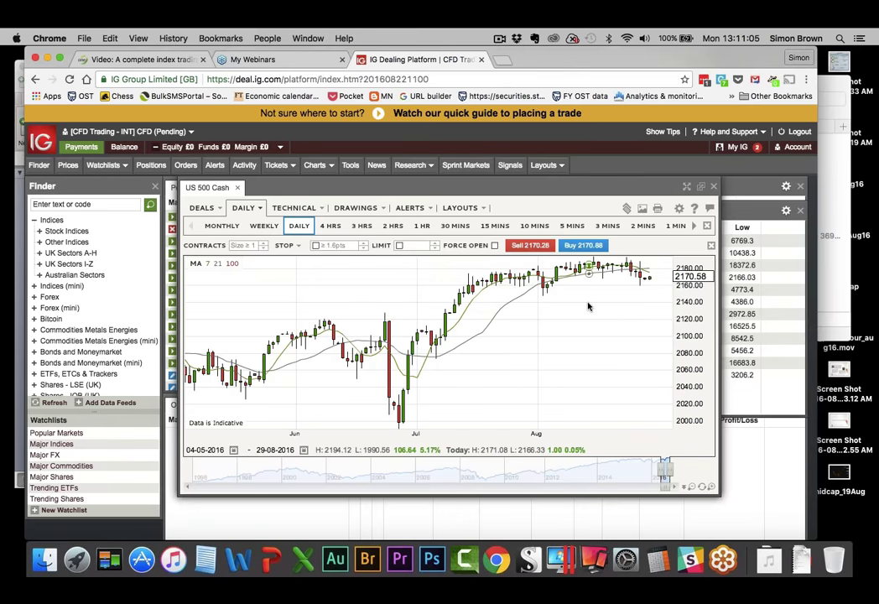
mouse_move(588, 306)
mouse_move(433, 362)
mouse_move(542, 326)
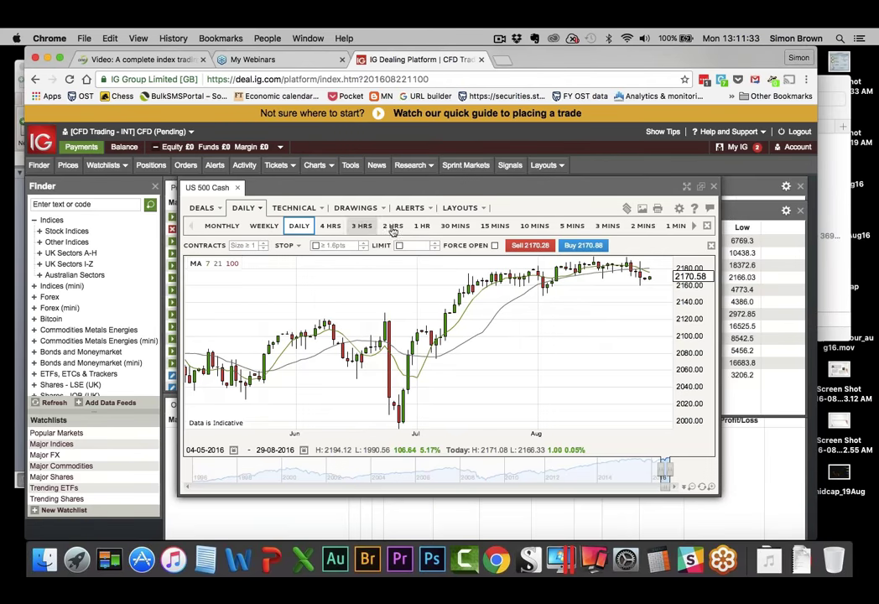
Step: Set the US 500 Cash chart timeframe to 1 HR
click(422, 226)
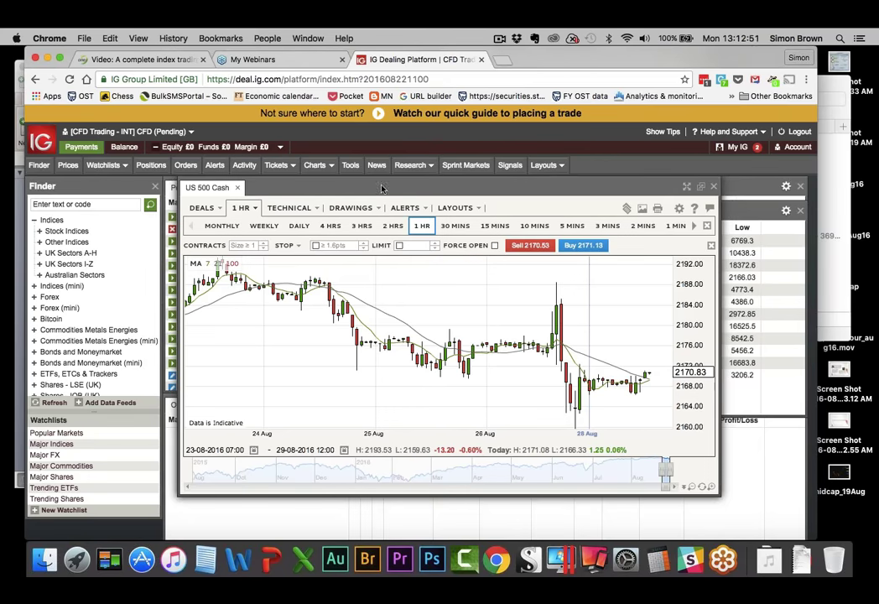
Step: Set the US 500 Cash chart timeframe back to DAILY
click(299, 225)
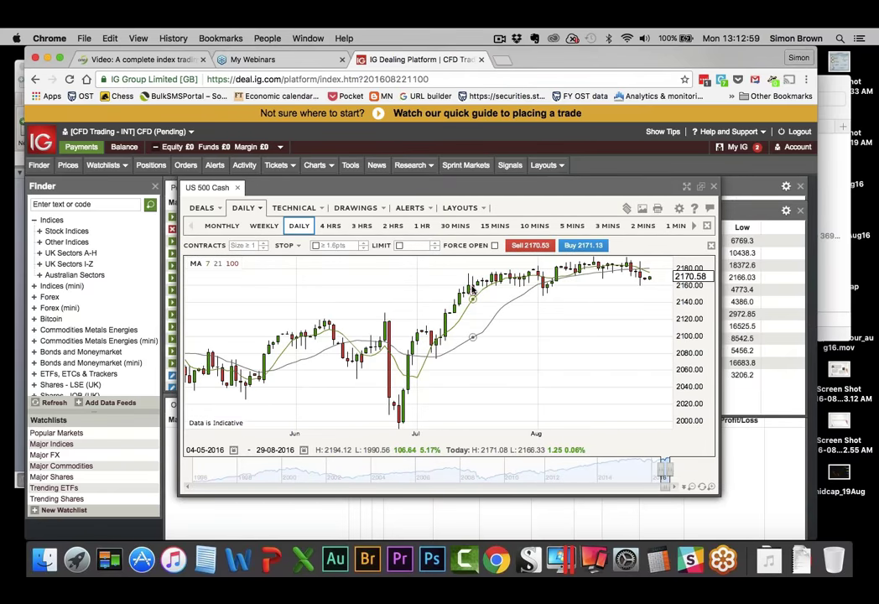
mouse_move(472, 290)
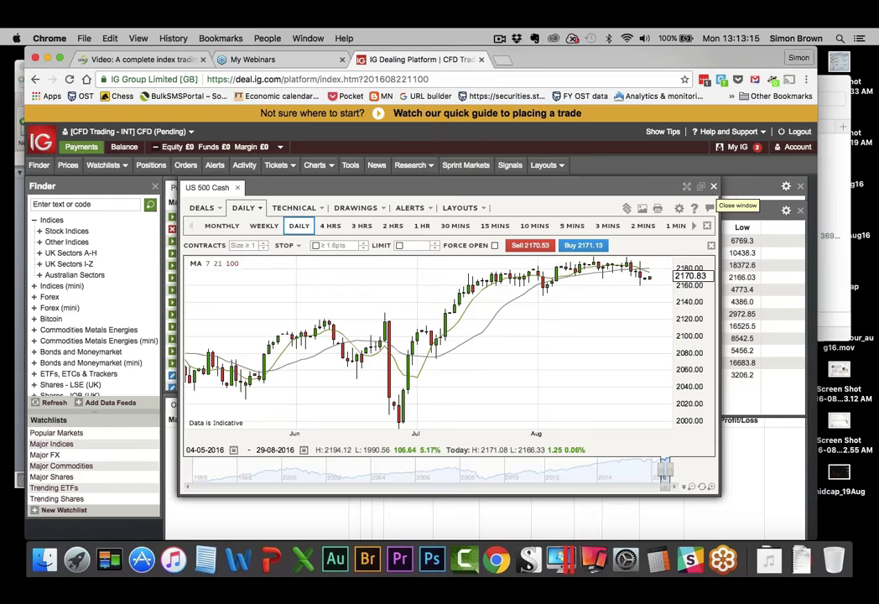
Step: Close the US 500 Cash chart window and launch a chart from the Germany 30 Cash row
click(712, 187)
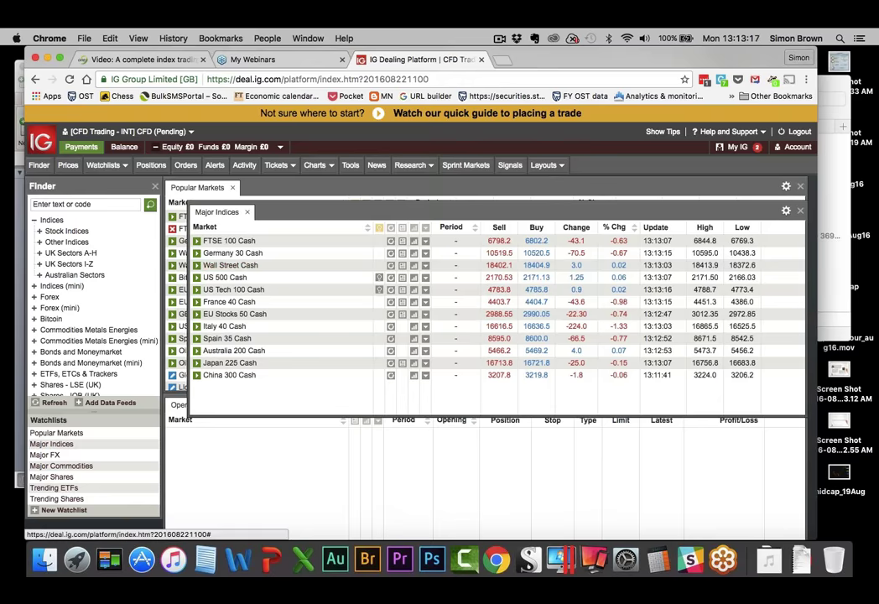
click(391, 254)
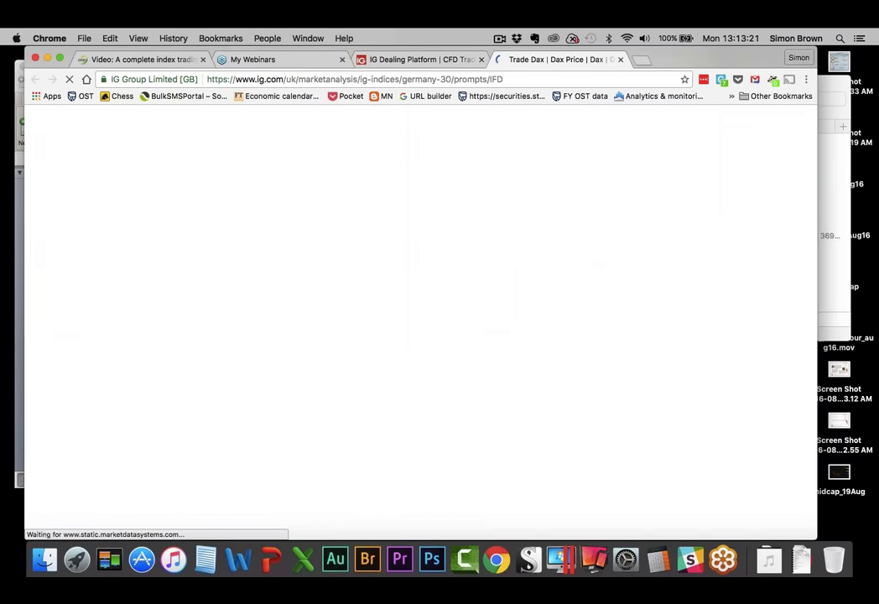
click(419, 58)
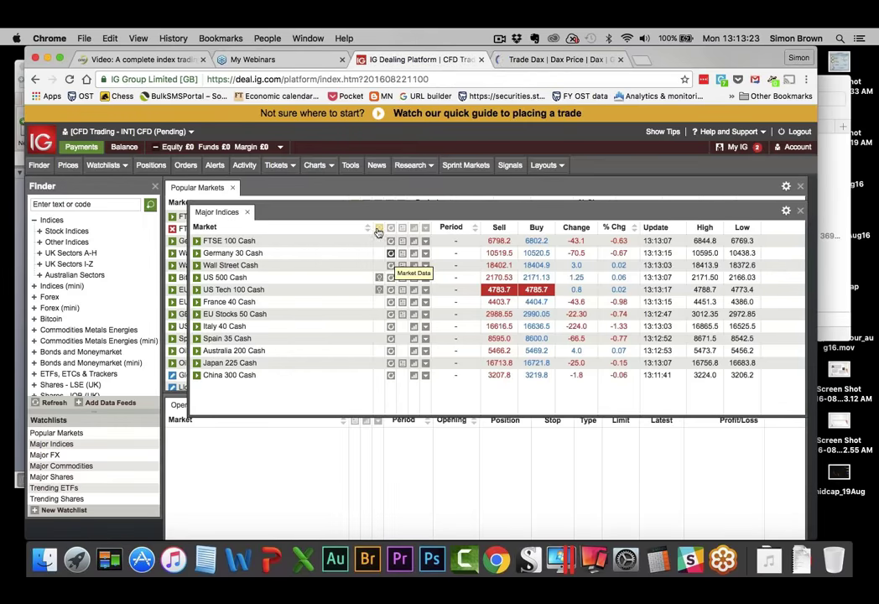
click(414, 254)
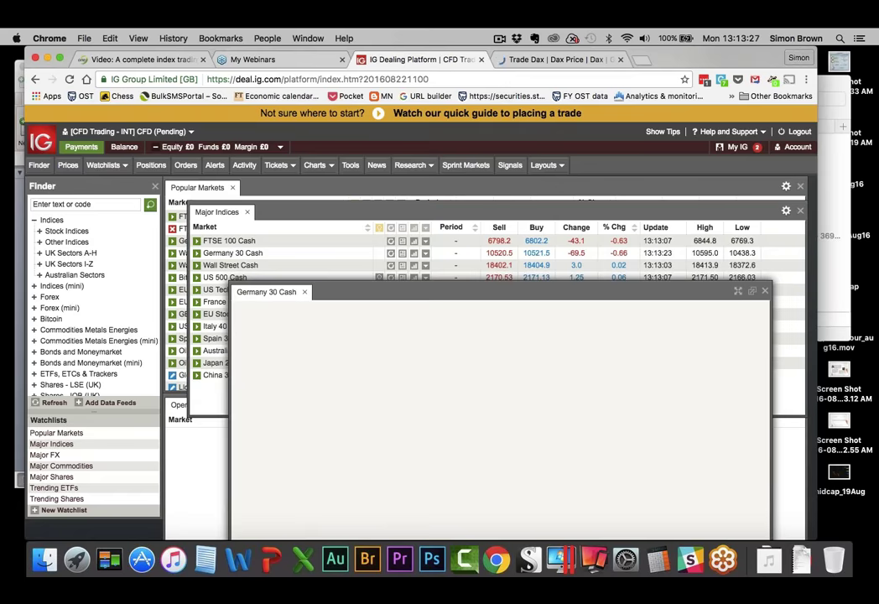
Step: Raise the Germany 30 Cash chart window and read candle values across its 4 May–29 August 2016 span
drag(392, 181, 384, 185)
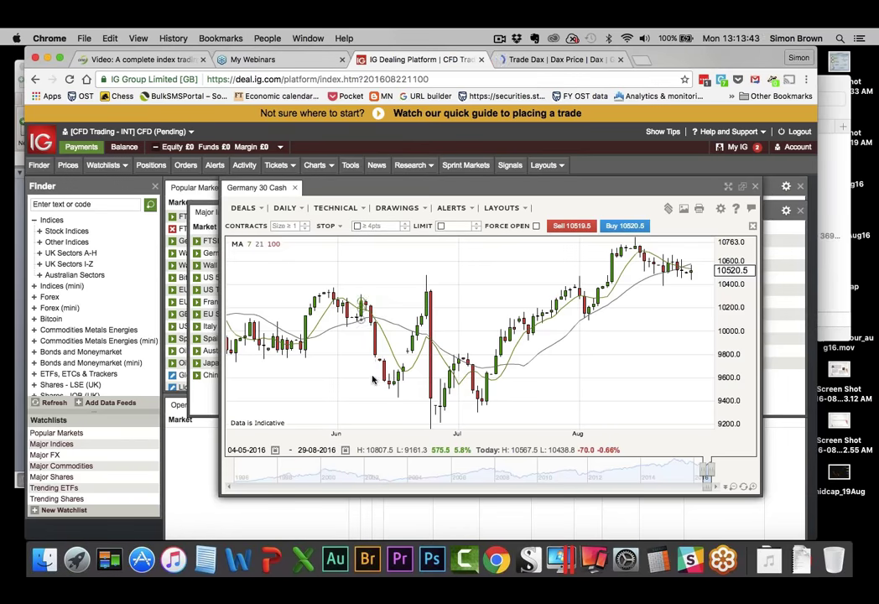
mouse_move(376, 379)
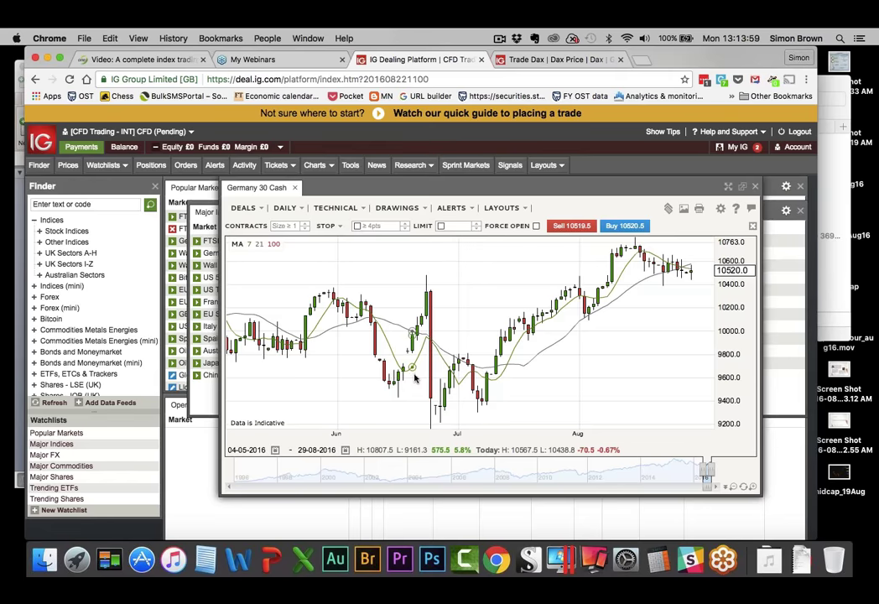
mouse_move(415, 379)
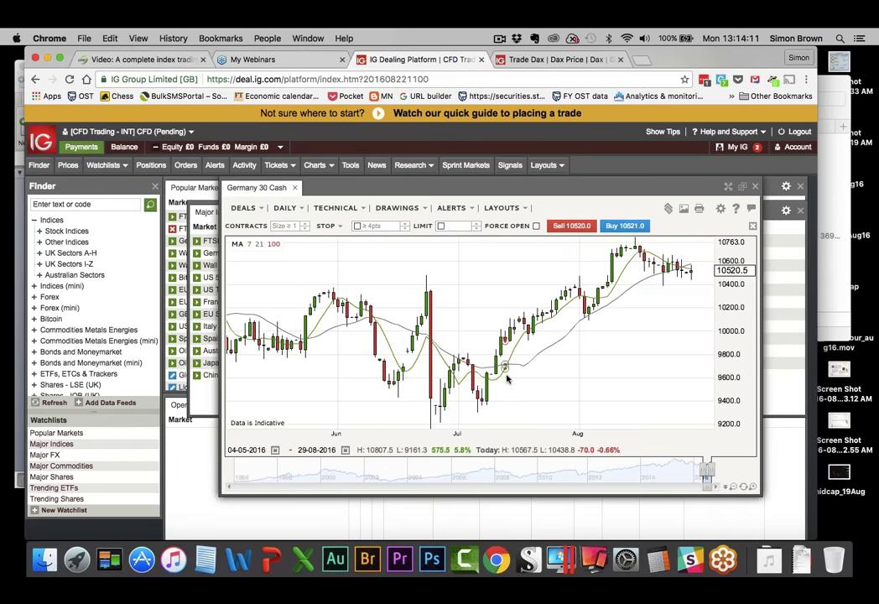
mouse_move(507, 379)
mouse_move(675, 320)
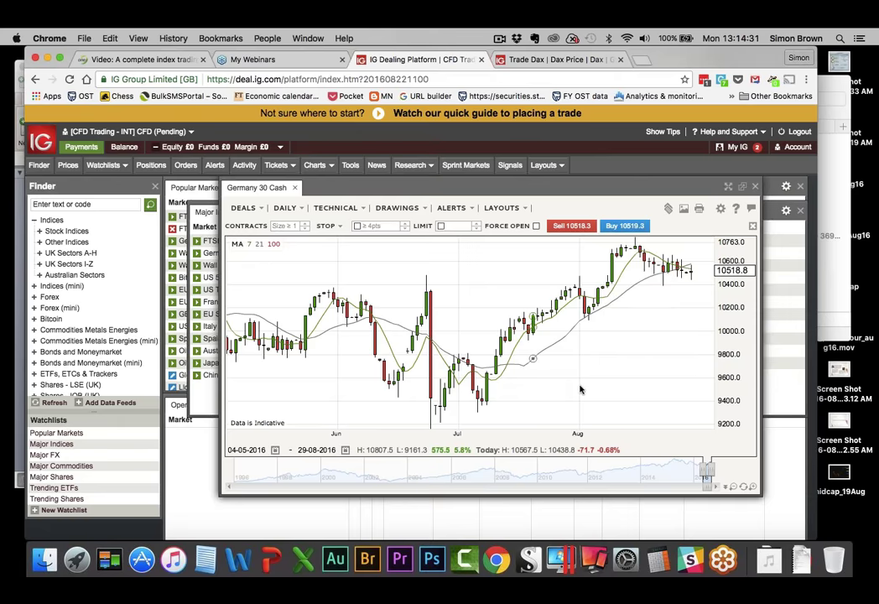
Step: After a final look at its candles, close the Germany 30 Cash chart to reveal the Major Indices watchlist
mouse_move(457, 353)
mouse_move(678, 293)
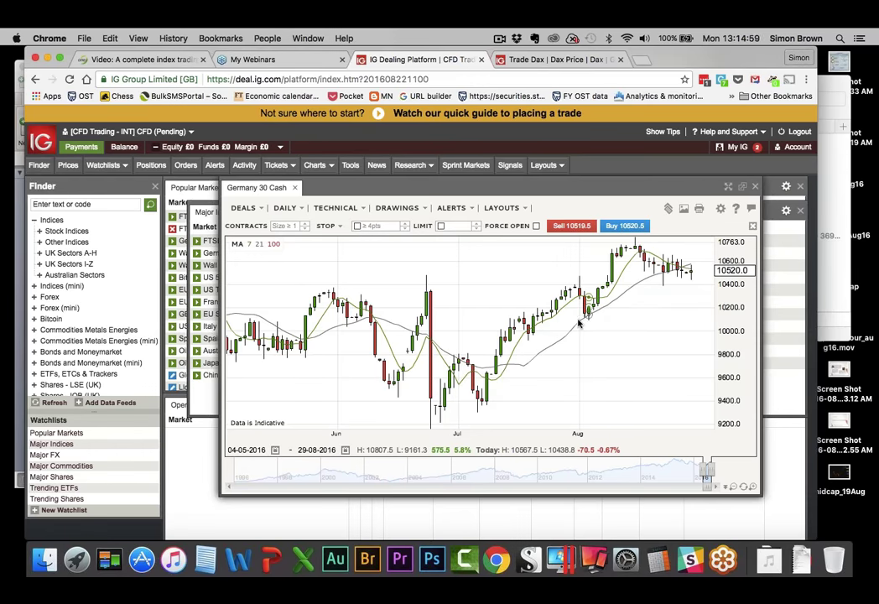
mouse_move(590, 323)
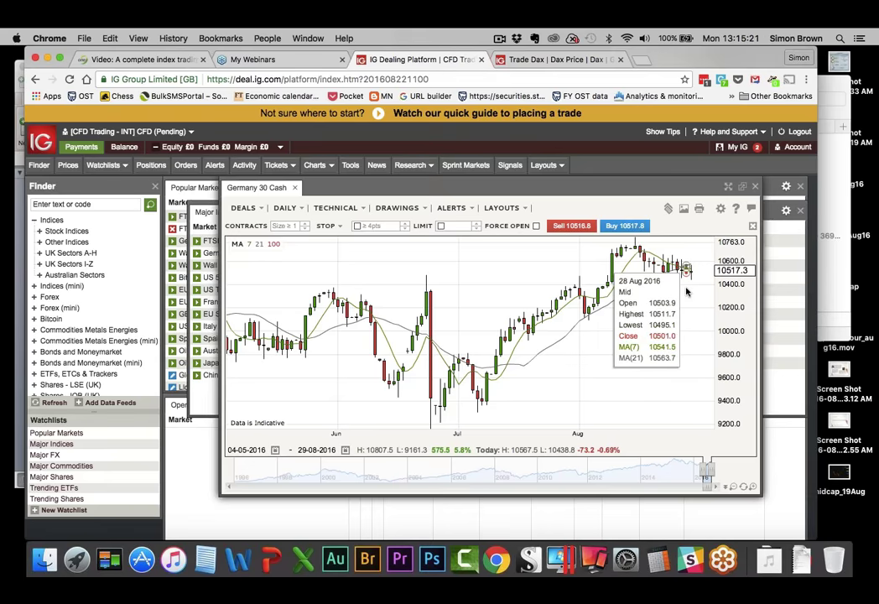
click(755, 186)
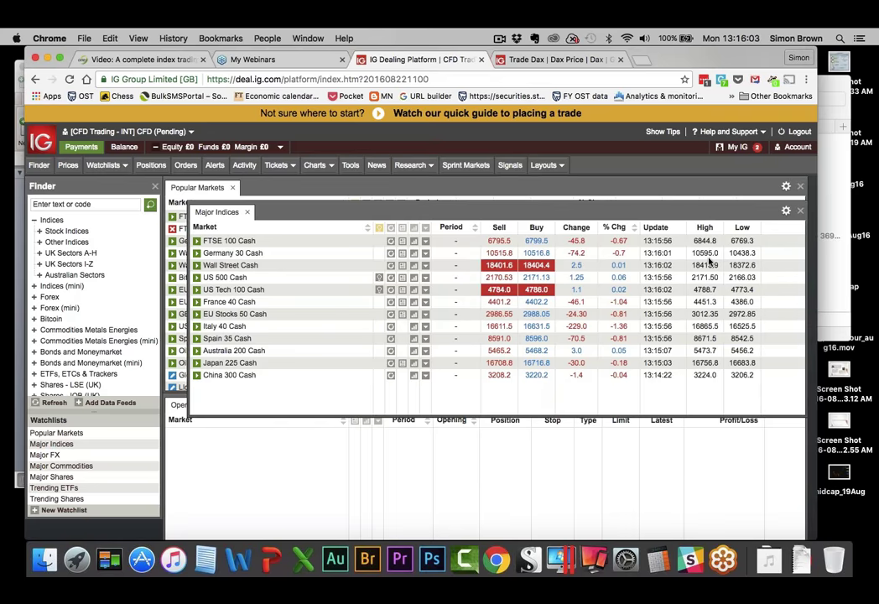
Step: Switch to the CFD 2 trading account and dismiss the welcome overview
click(130, 134)
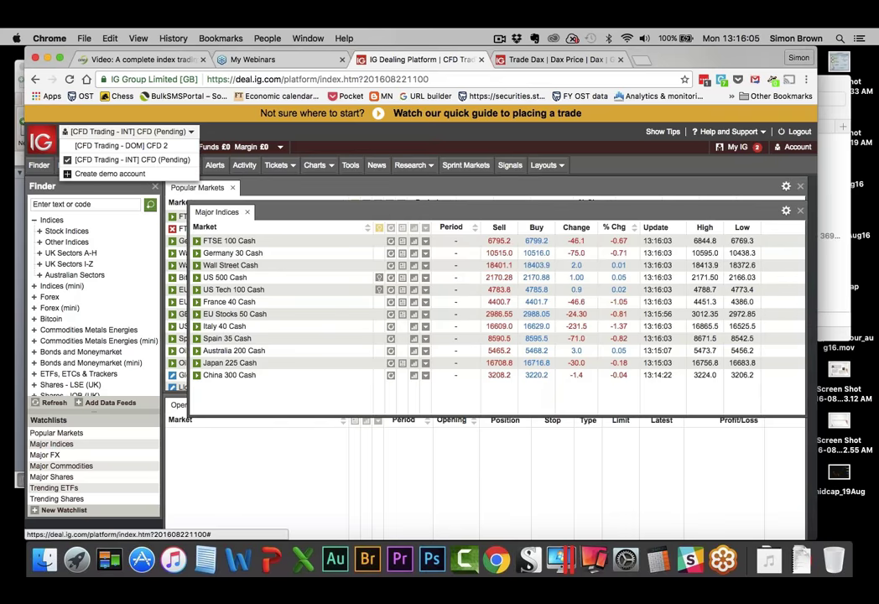
click(123, 147)
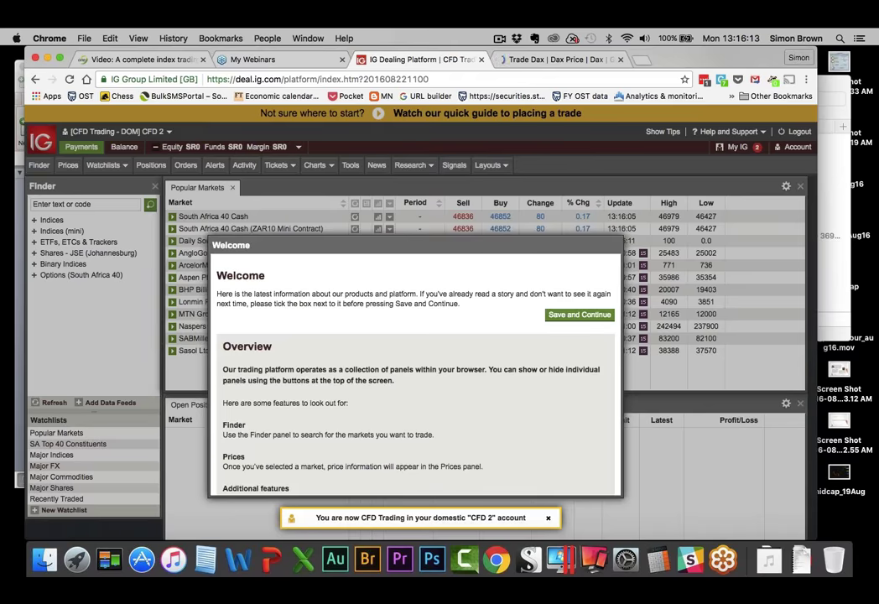
click(579, 316)
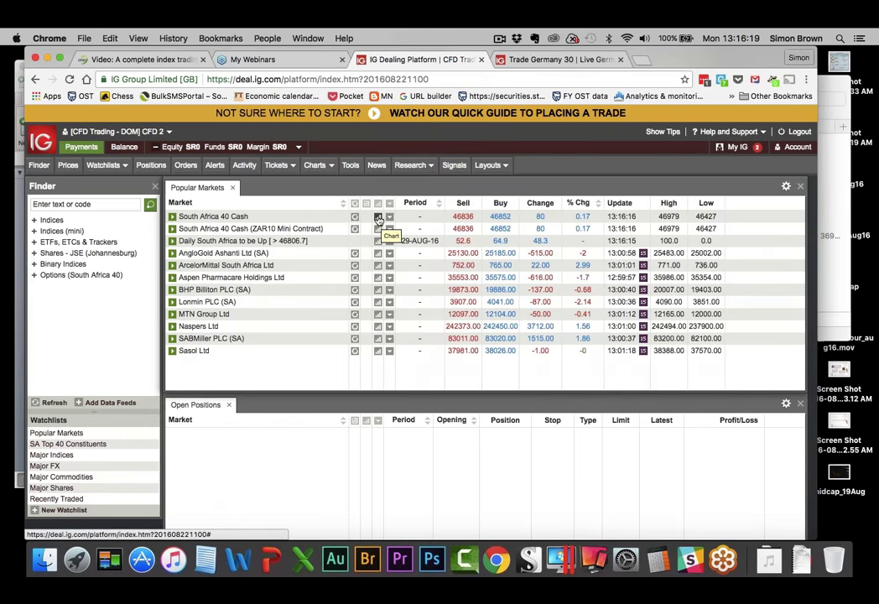
Step: Open the South Africa 40 Cash hourly chart, move it up-left, and inspect 23–29 August candles
click(378, 220)
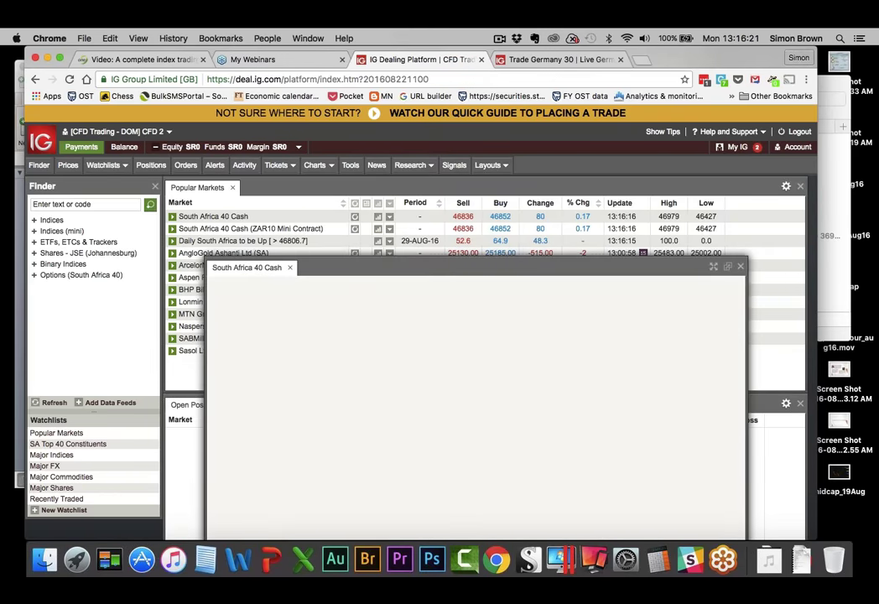
drag(444, 275, 339, 195)
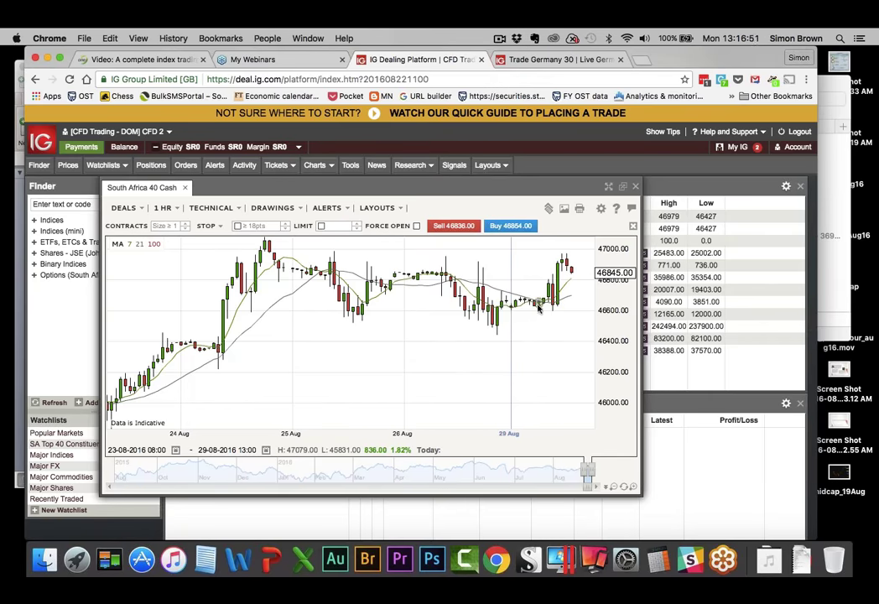
mouse_move(542, 309)
mouse_move(510, 341)
mouse_move(494, 358)
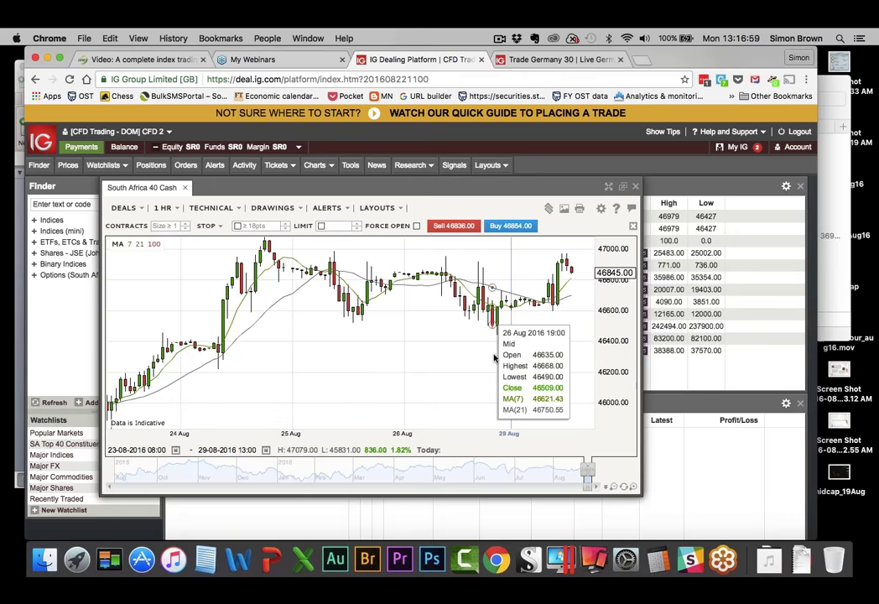
mouse_move(395, 383)
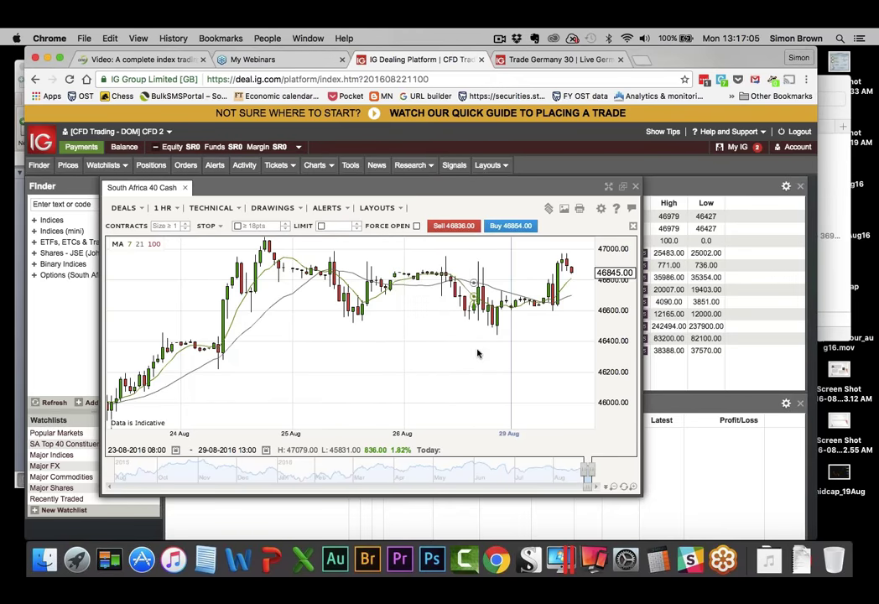
mouse_move(541, 336)
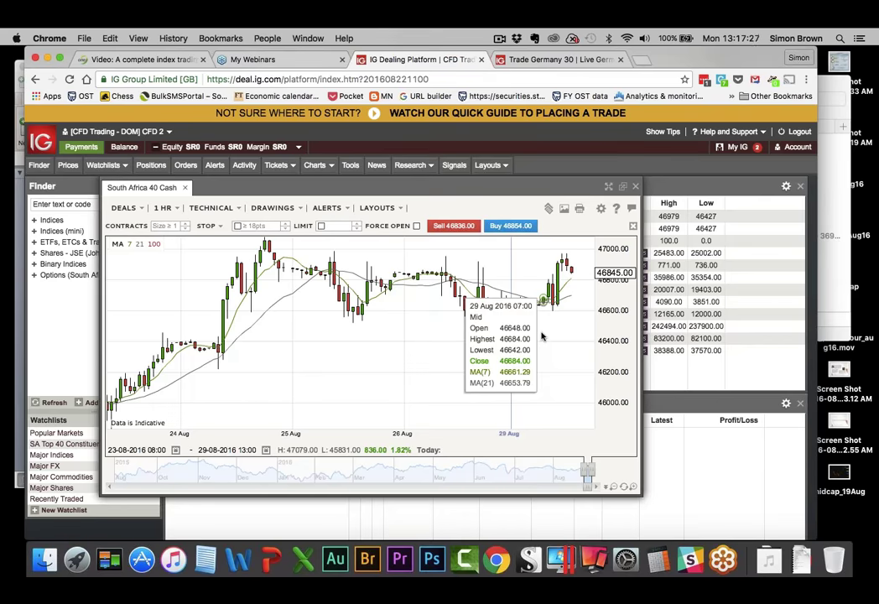
Step: Start a new indicator alert based on the Bid price and the Moving Average indicator
click(342, 208)
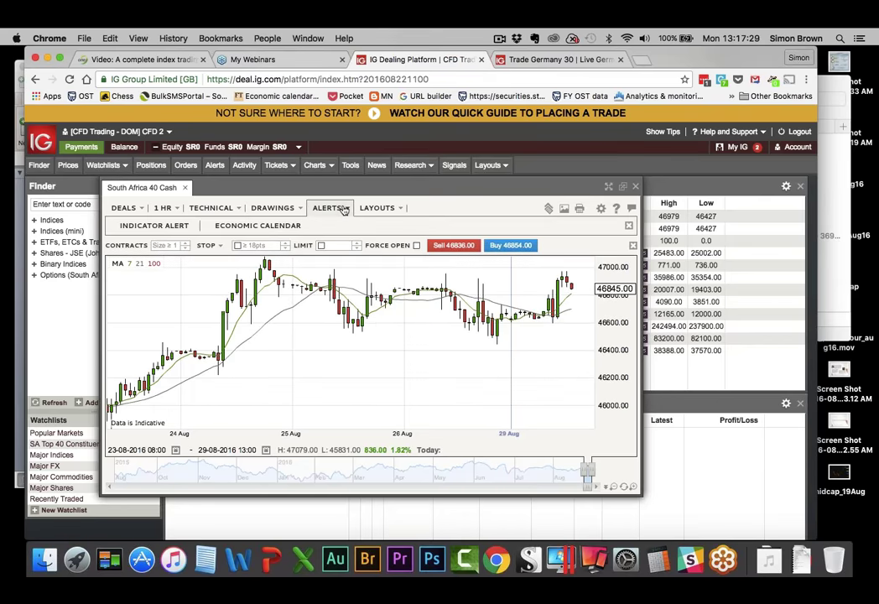
click(175, 228)
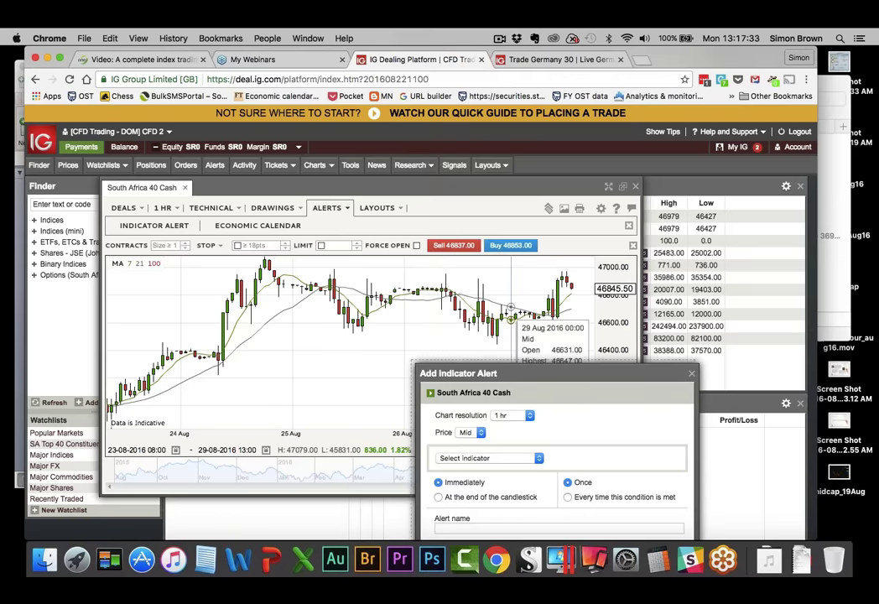
drag(583, 371, 439, 227)
click(323, 288)
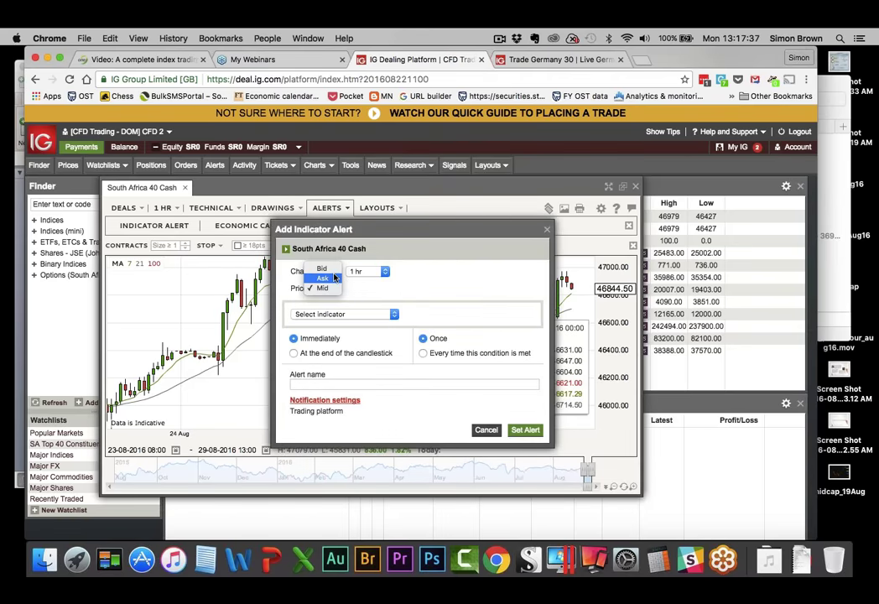
click(321, 268)
click(333, 314)
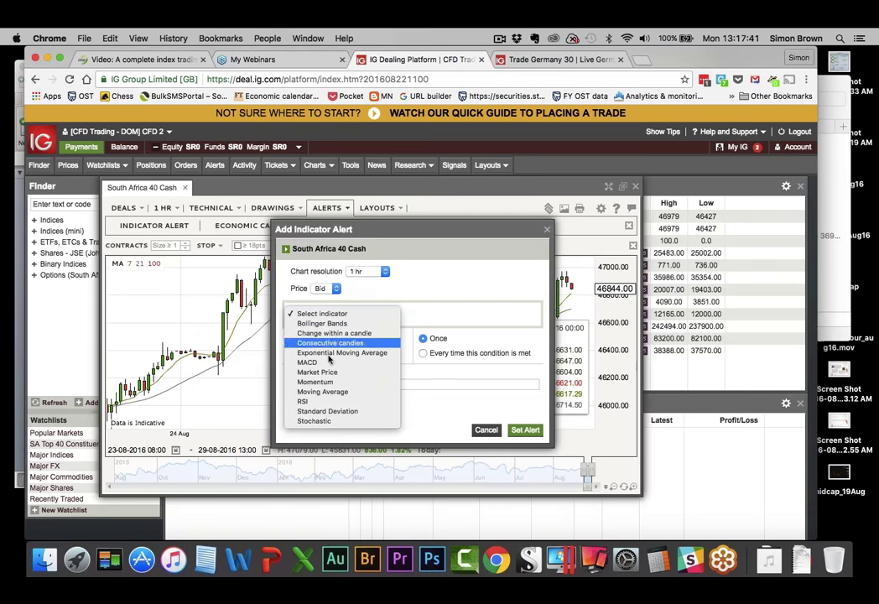
click(324, 392)
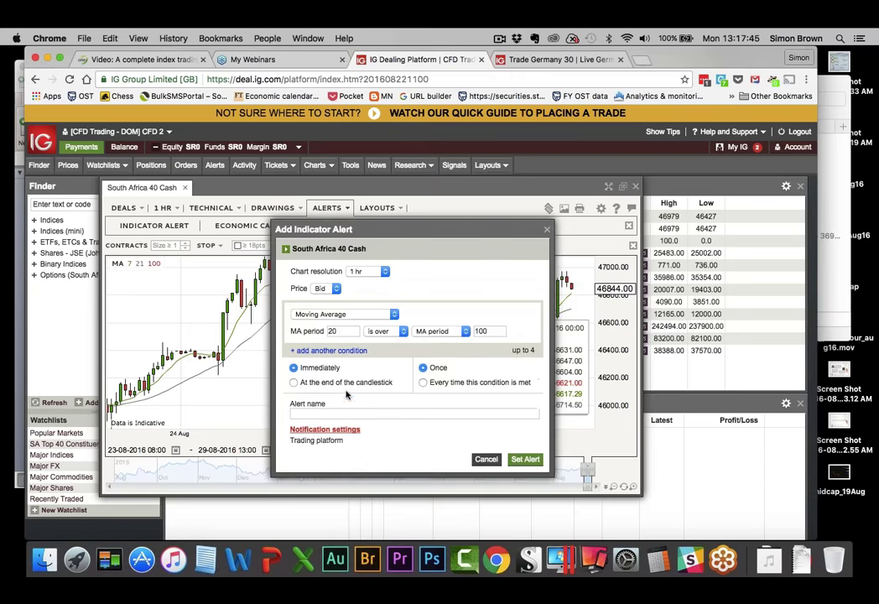
Step: Set the condition to MA period 7 over MA period 21, at candle close, every time
click(344, 331)
key(BackSpace)
key(BackSpace)
text(7)
click(486, 330)
key(BackSpace)
key(BackSpace)
key(BackSpace)
text(21)
click(369, 383)
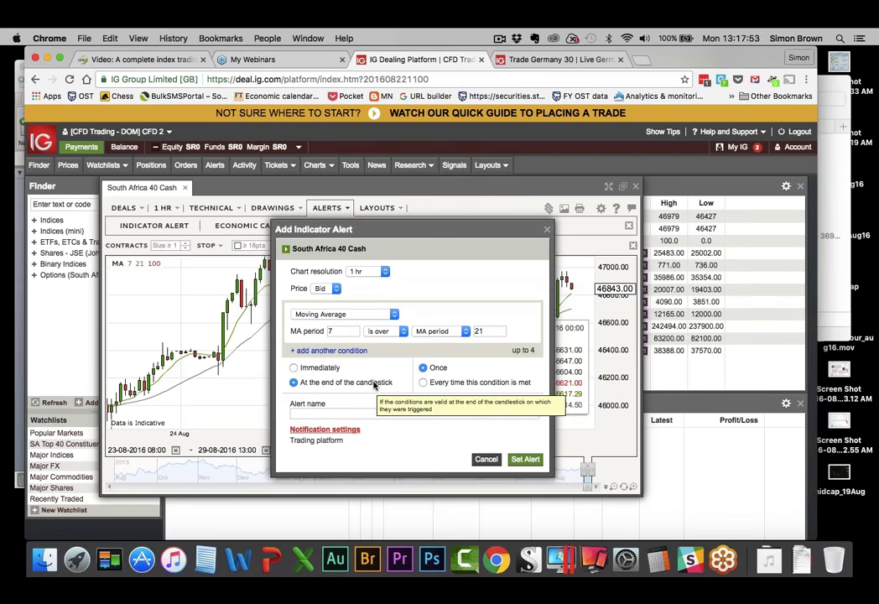
click(440, 382)
Step: Name the alert '7/21 alert' and save it
click(415, 410)
text(7/21 alr)
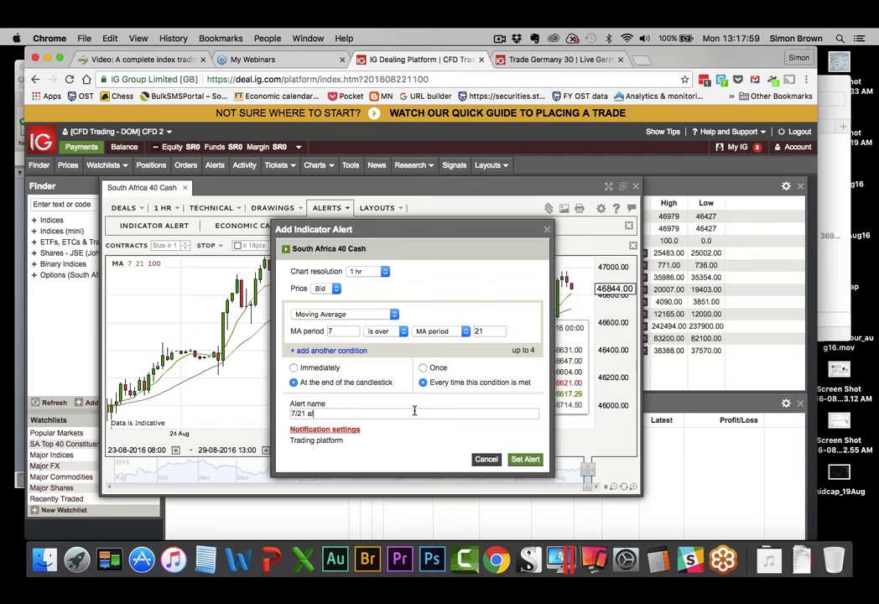
key(BackSpace)
key(BackSpace)
text(lert)
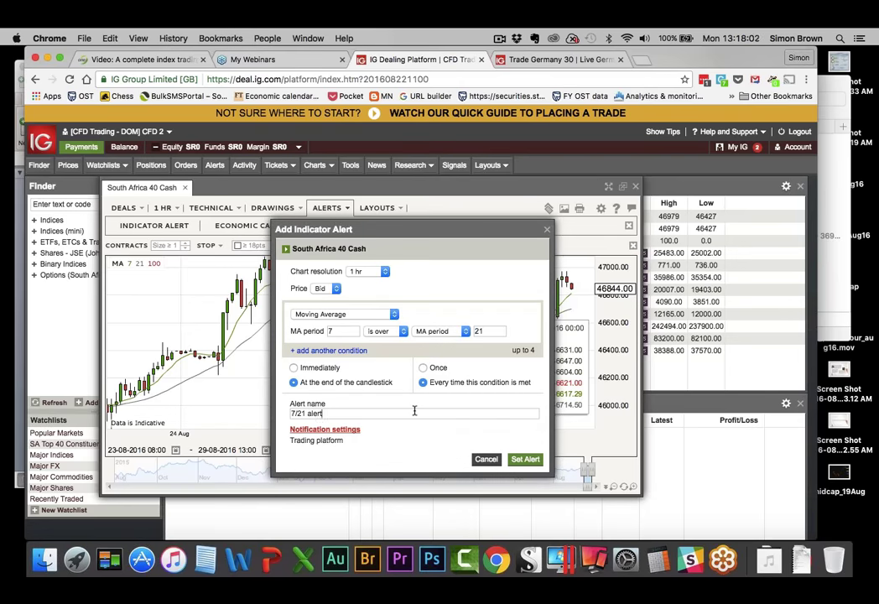
click(526, 460)
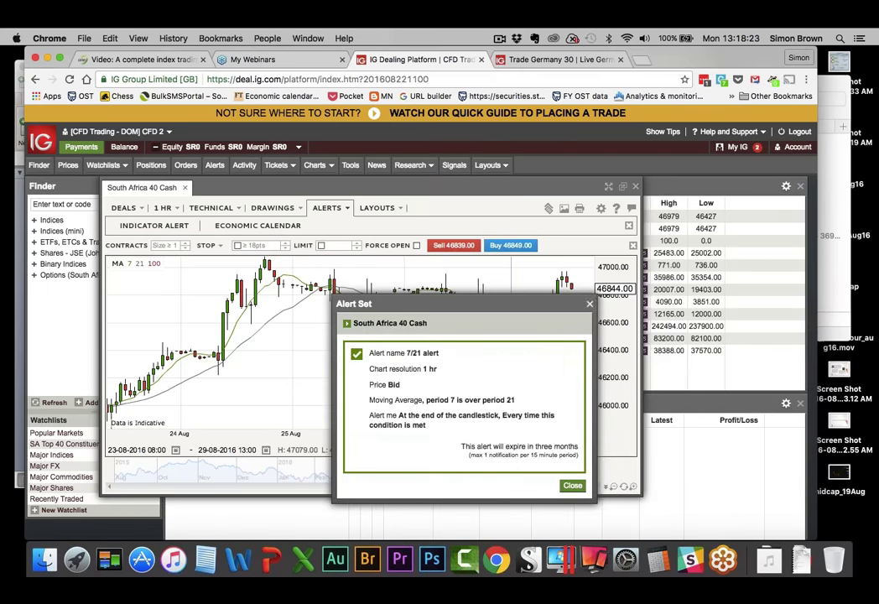
Step: Begin a second indicator alert using the Bid price and Moving Average
click(178, 226)
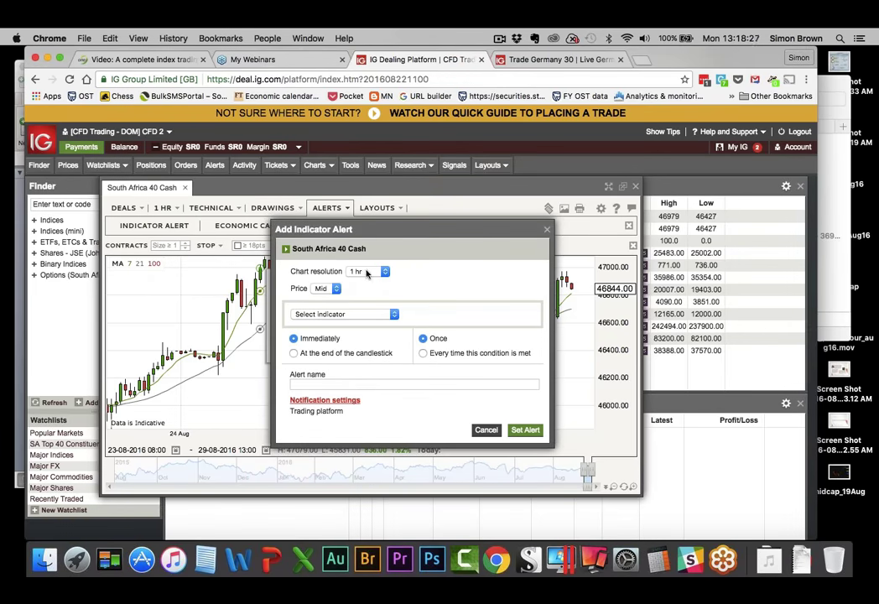
click(337, 288)
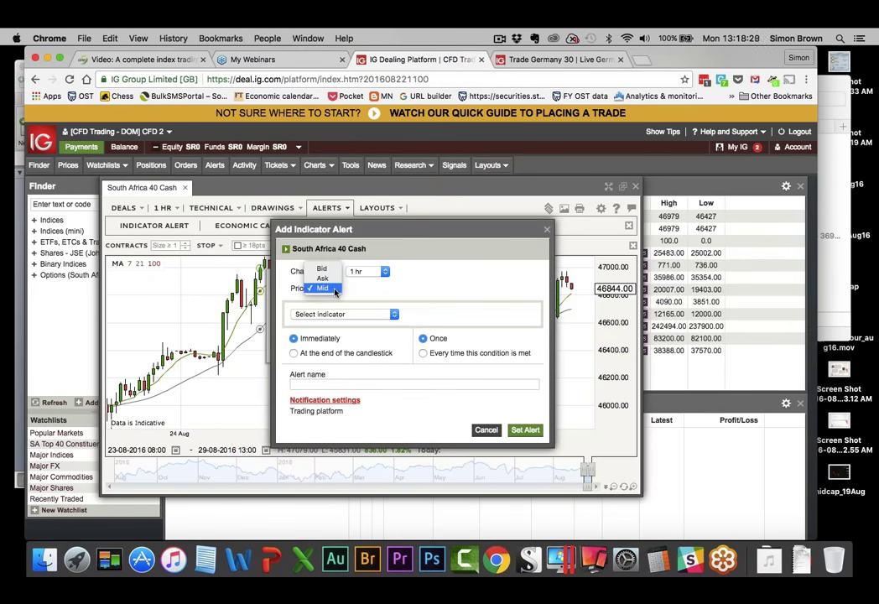
click(323, 268)
click(337, 318)
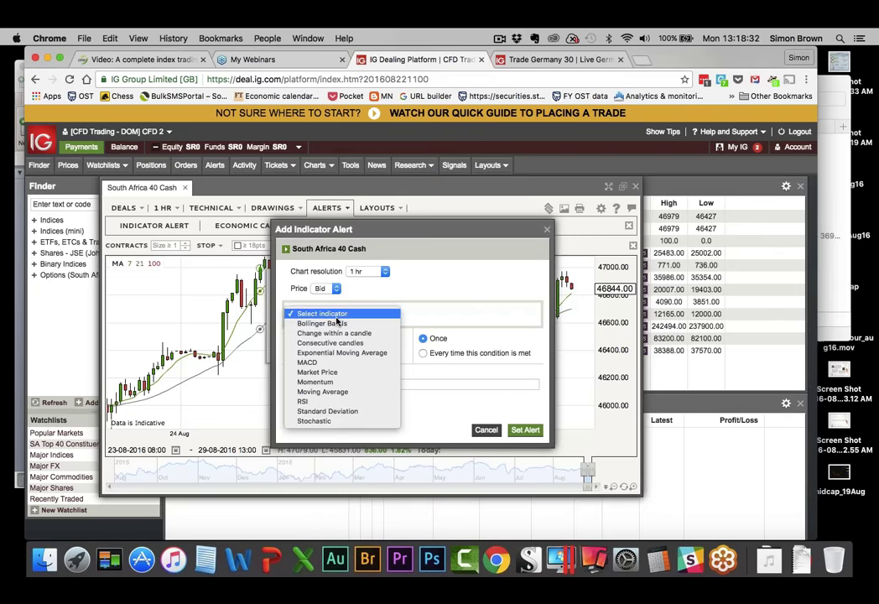
click(318, 392)
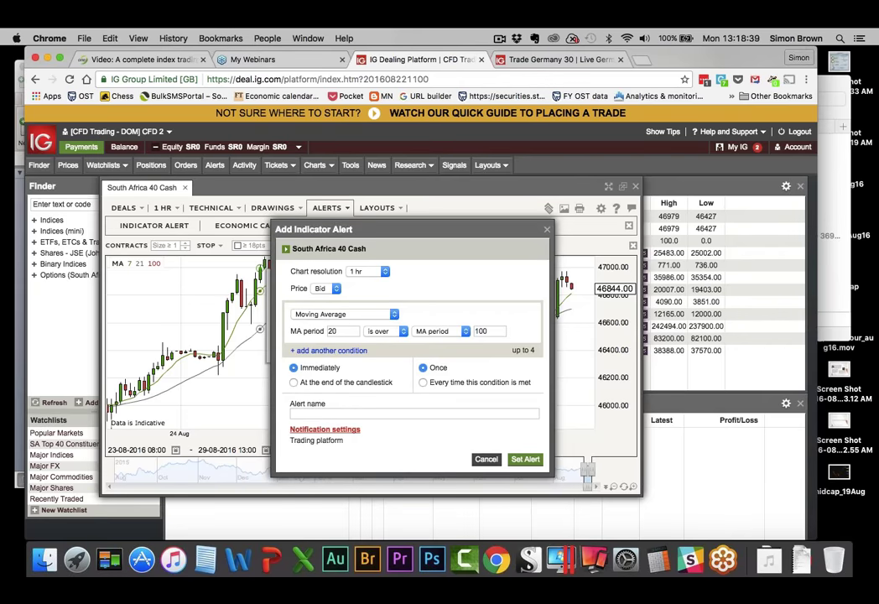
Step: Set the condition to the 21-period moving average crossing the market price
click(383, 331)
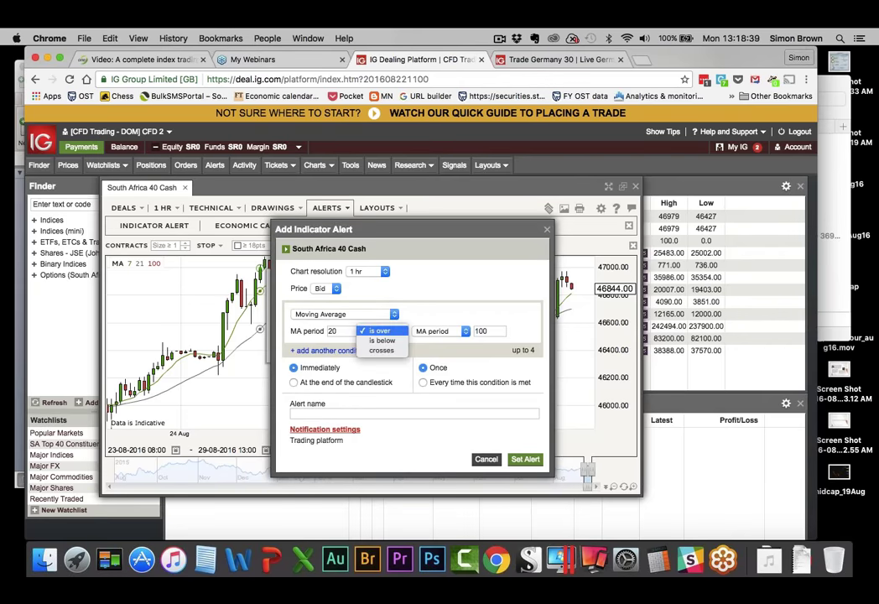
click(377, 351)
click(436, 332)
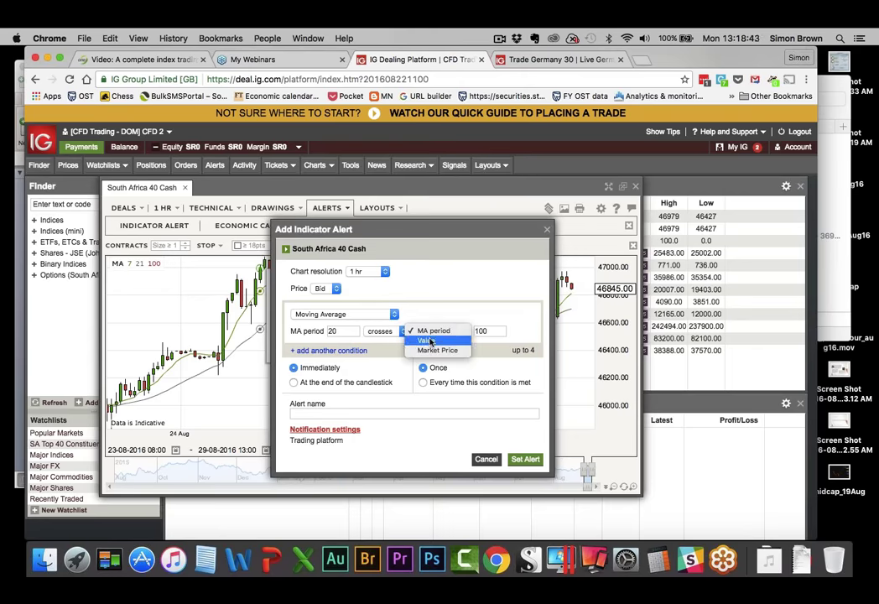
click(435, 350)
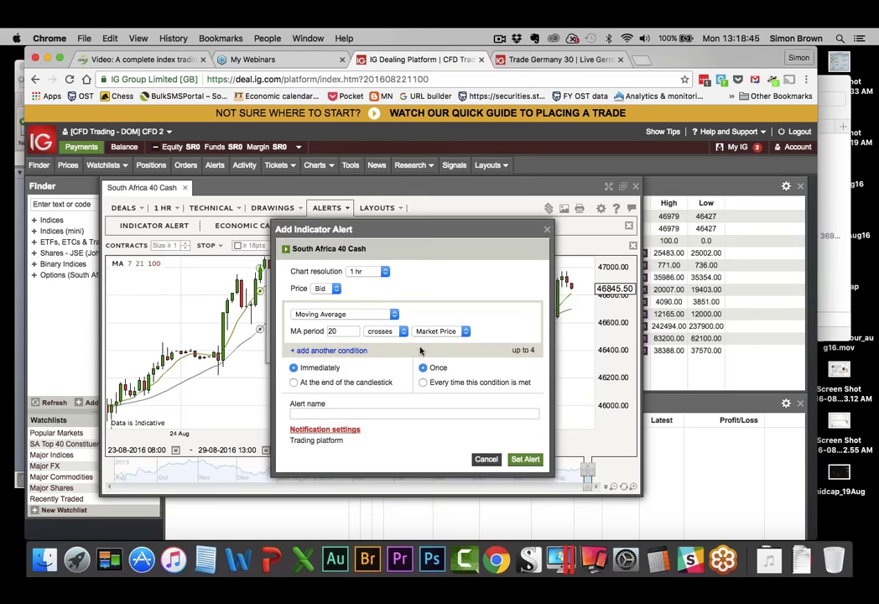
click(339, 331)
key(BackSpace)
text(1)
Step: Name it 'stop loss on 7/21', save the alert, and close the chart
click(340, 414)
text(stop loss on 7/21)
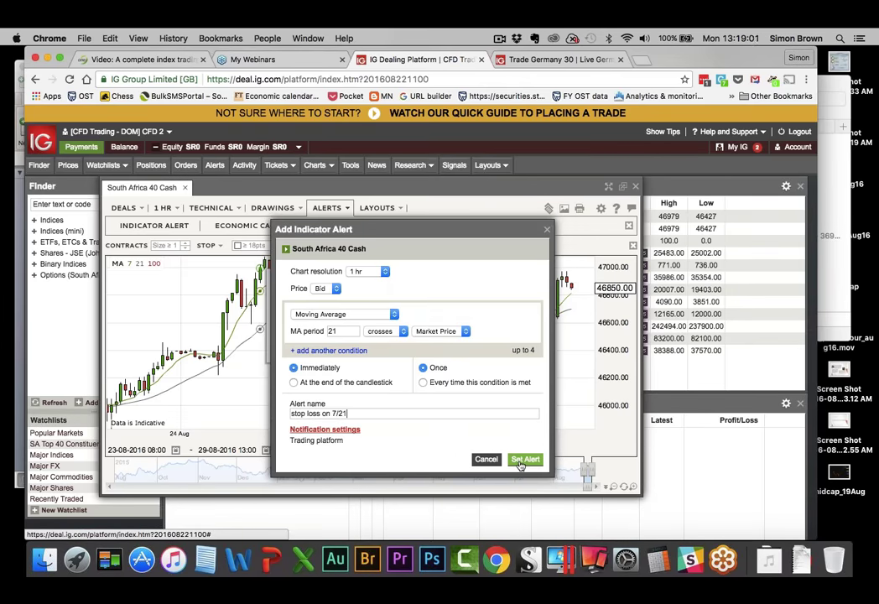
click(524, 459)
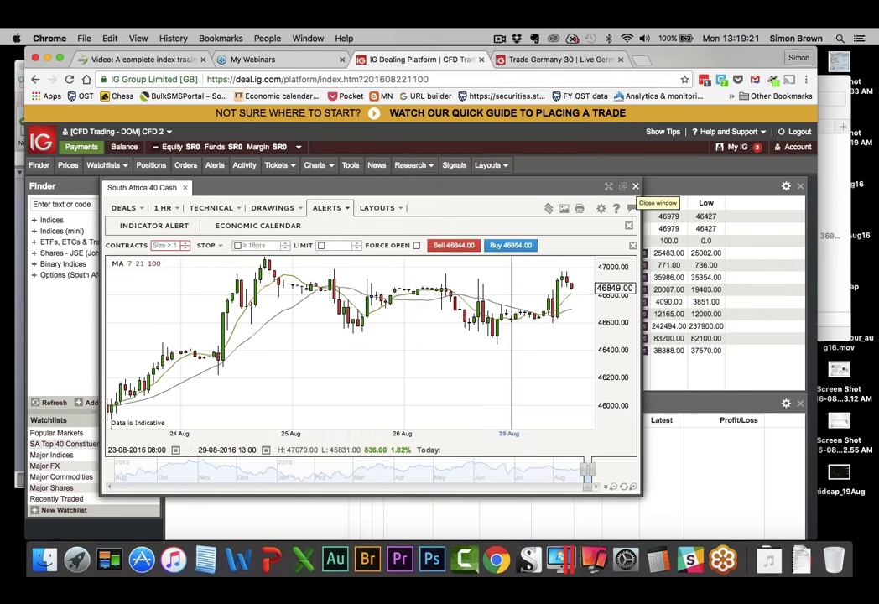
click(635, 185)
Step: Open a South Africa 40 Cash deal ticket: size 1, accept partial fill, market order
click(210, 217)
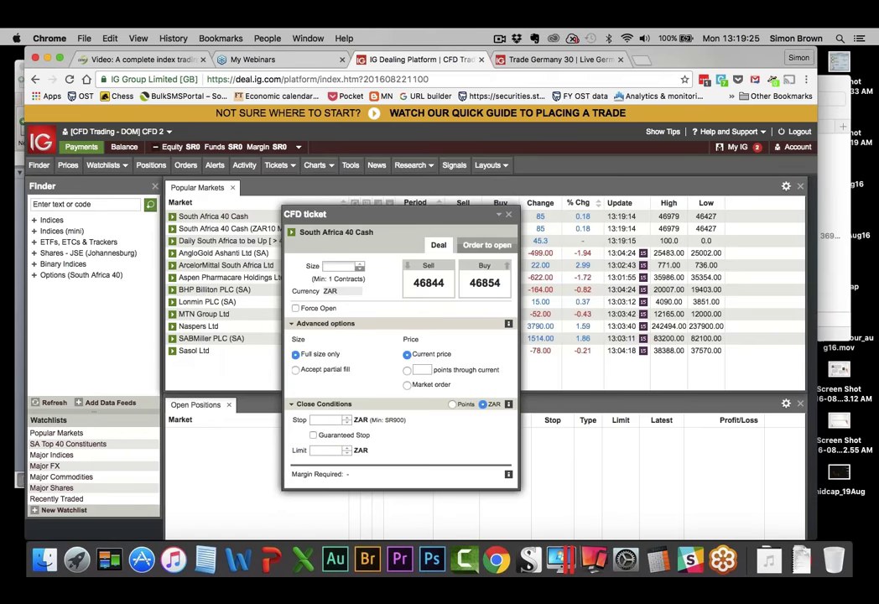
click(360, 264)
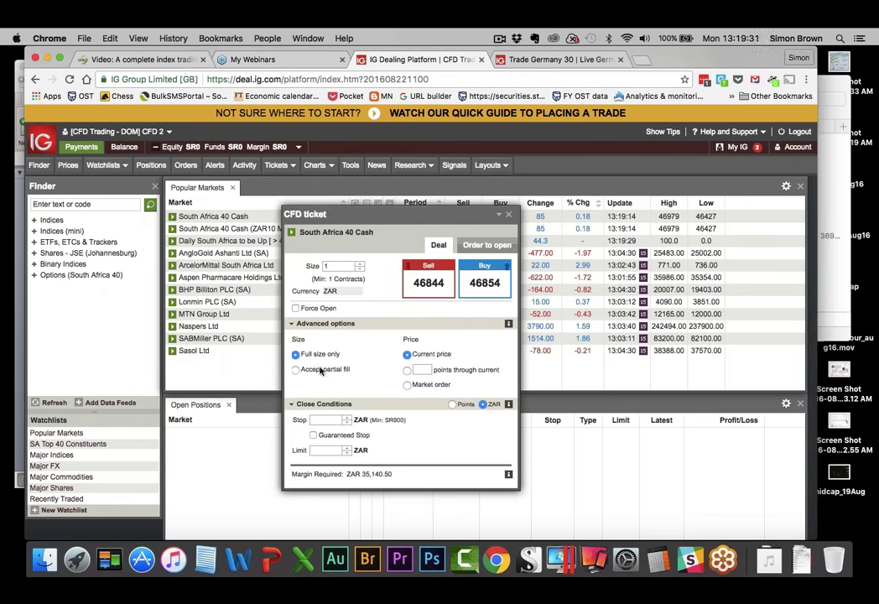
click(308, 369)
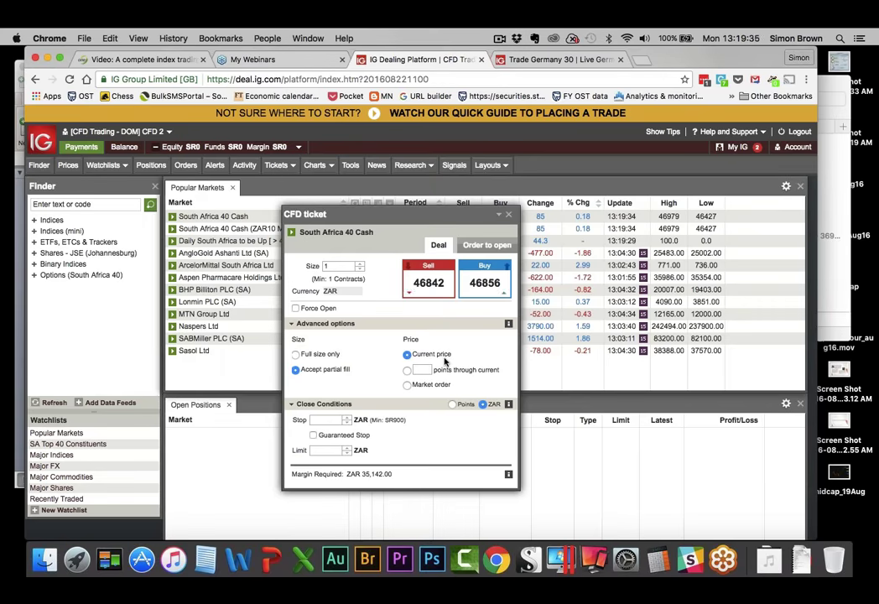
click(407, 384)
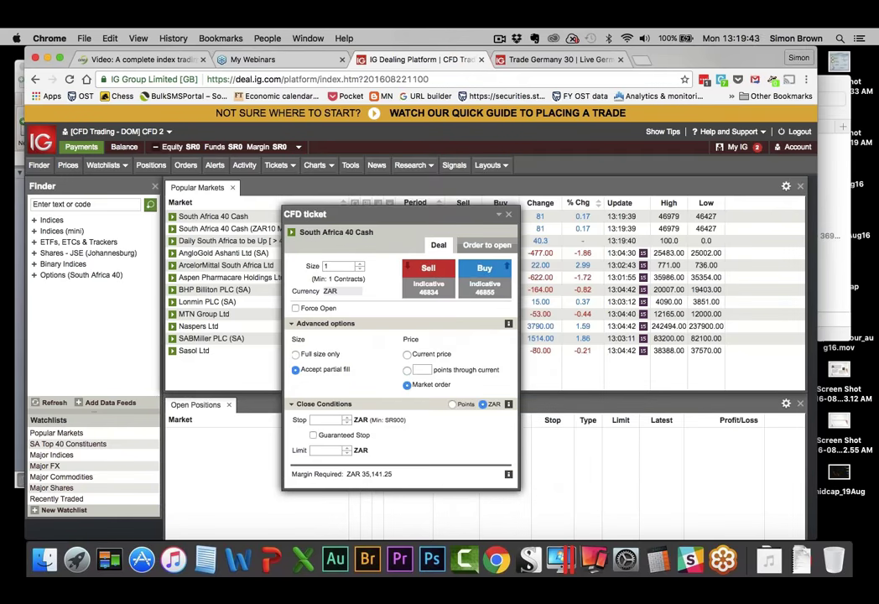
drag(377, 218, 482, 279)
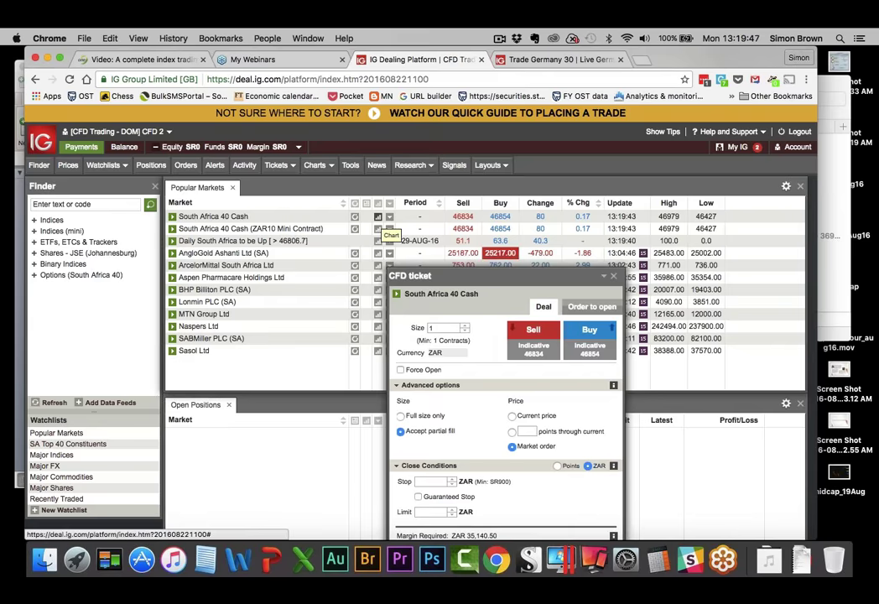
Step: Reopen the South Africa 40 Cash chart and place the deal ticket to its right
click(378, 228)
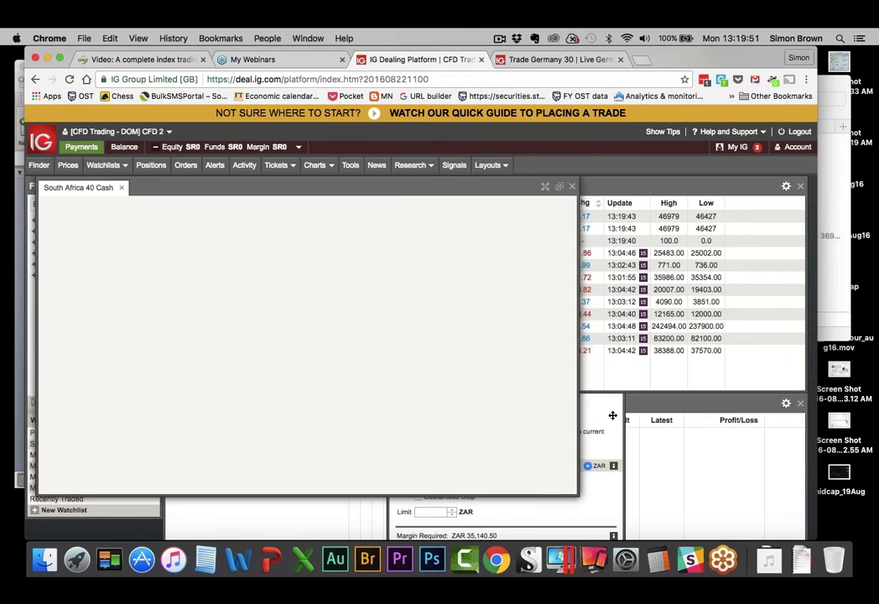
click(593, 399)
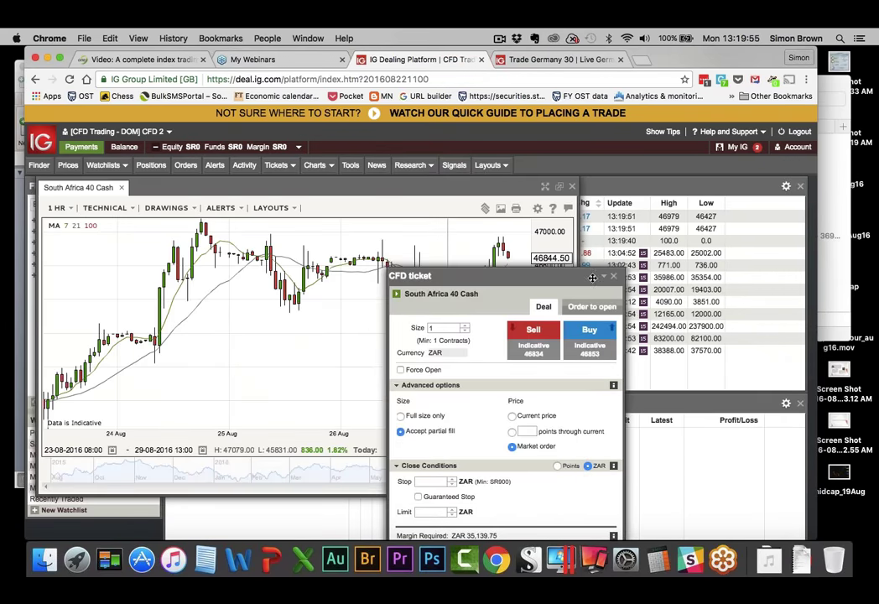
drag(504, 275, 650, 355)
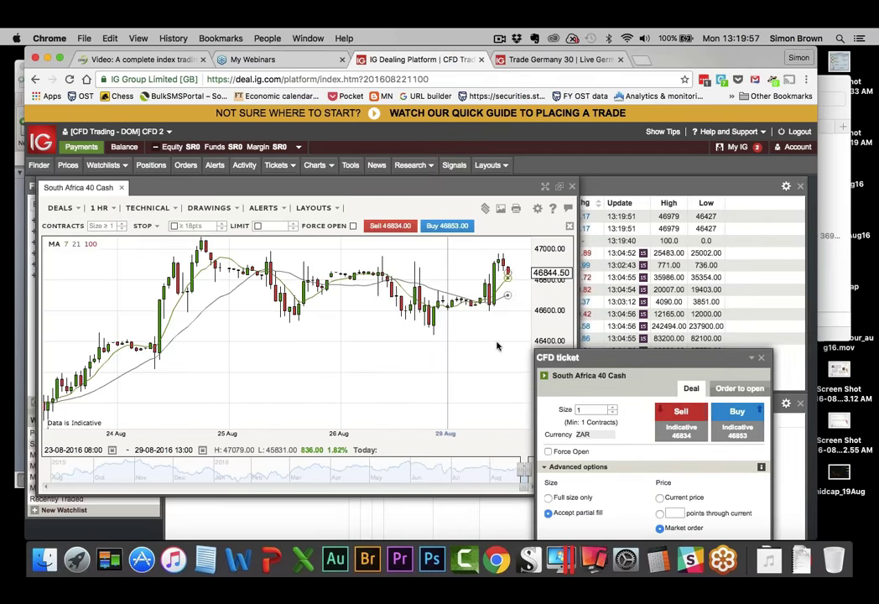
mouse_move(497, 346)
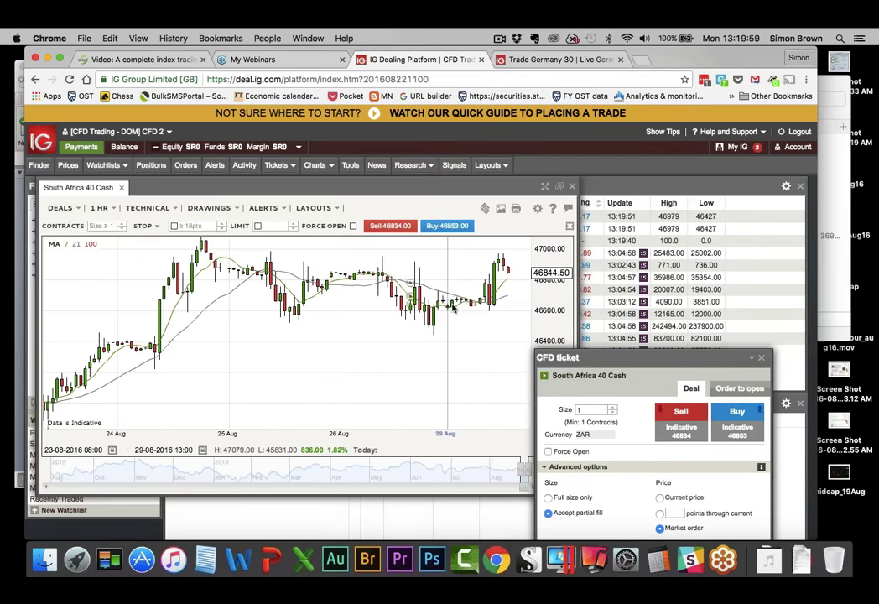
mouse_move(486, 313)
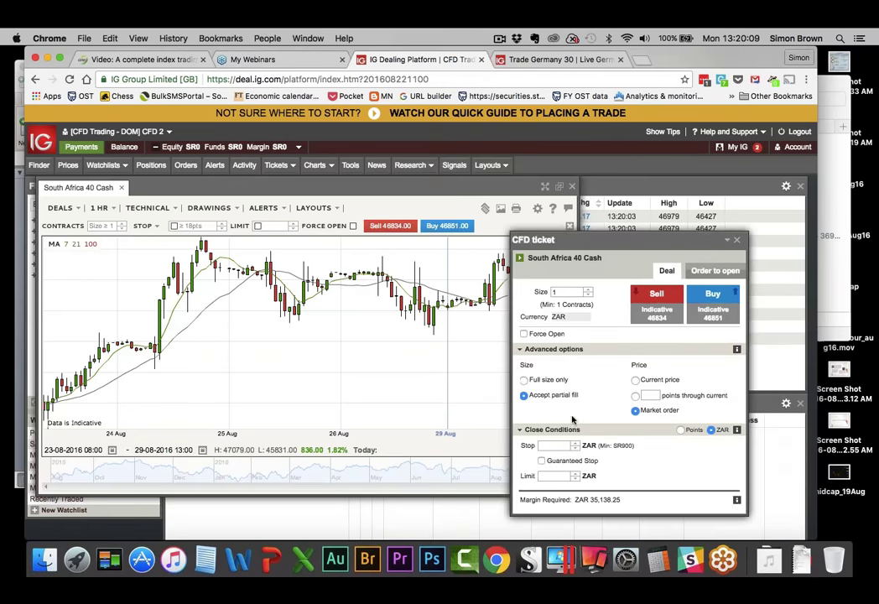
Step: Enter 46654 as the stop level and tick Guaranteed Stop, bringing margin to ZAR 46,950
click(555, 445)
text(46)
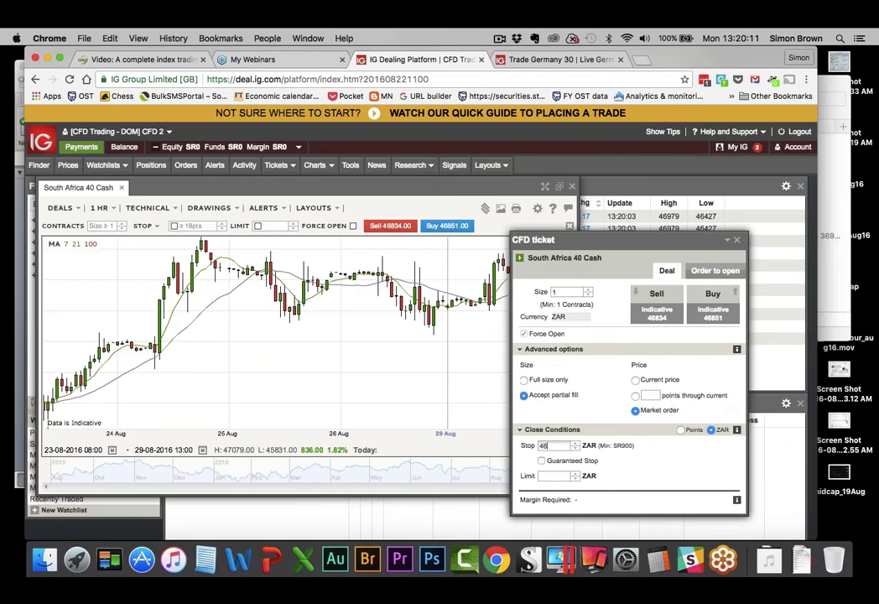
text(654)
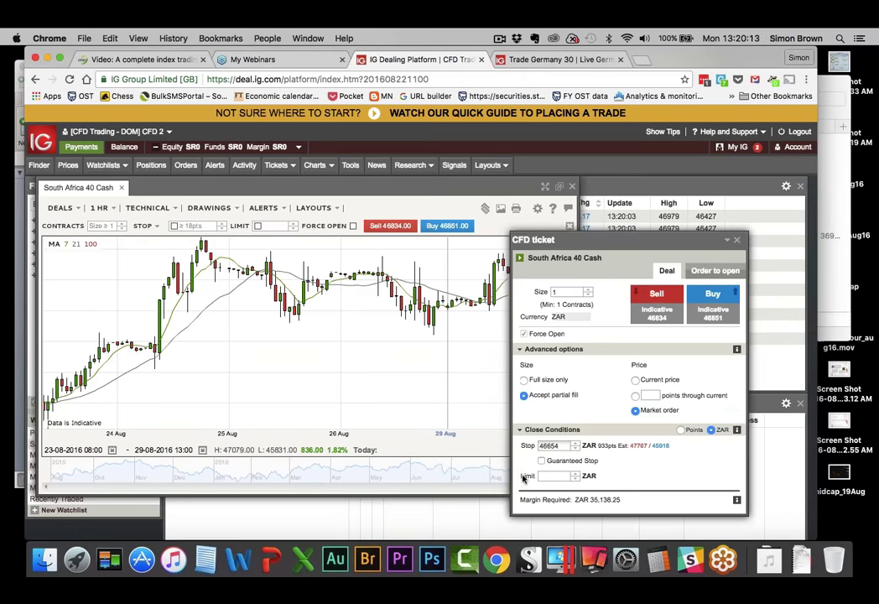
click(542, 460)
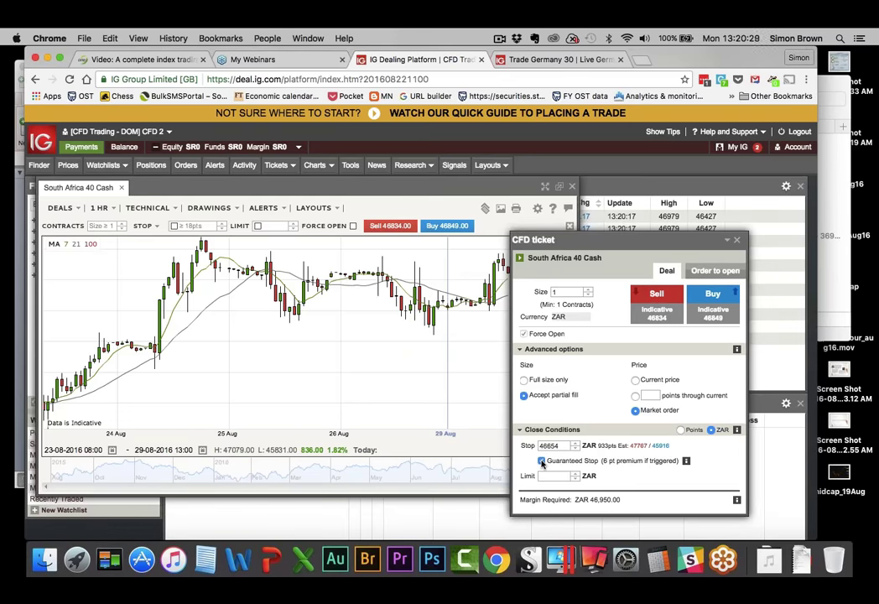
click(542, 462)
Step: Shift the deal ticket left and close it without placing the trade
mouse_move(615, 462)
drag(540, 249, 394, 261)
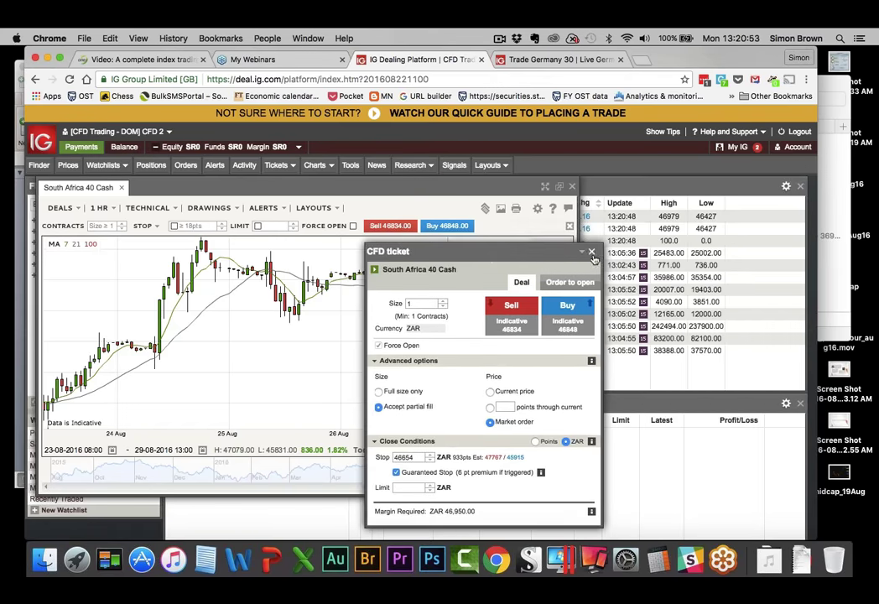
click(591, 252)
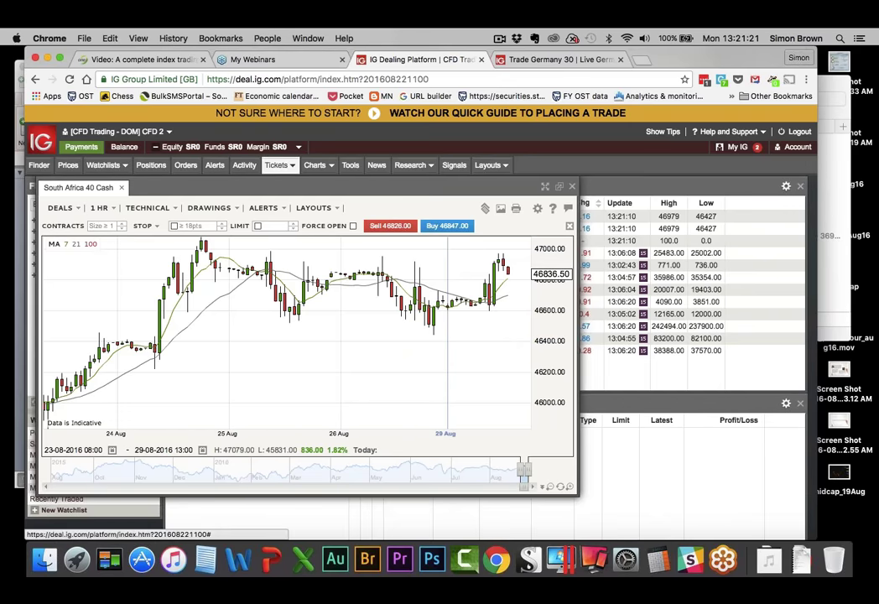
Step: Open the Alerts list showing '7/21 alert' and 'stop loss on 7/21', shifting the panel left
click(215, 164)
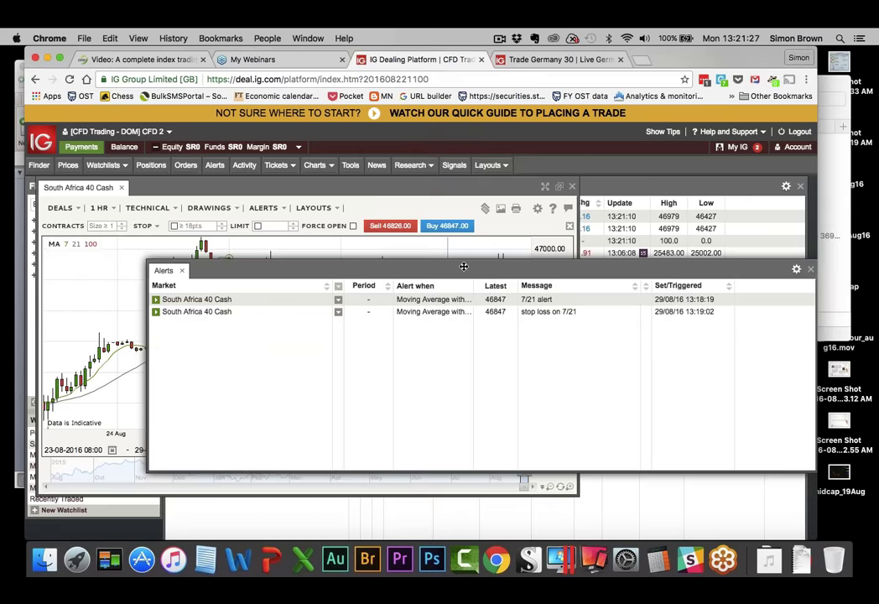
drag(341, 268, 219, 269)
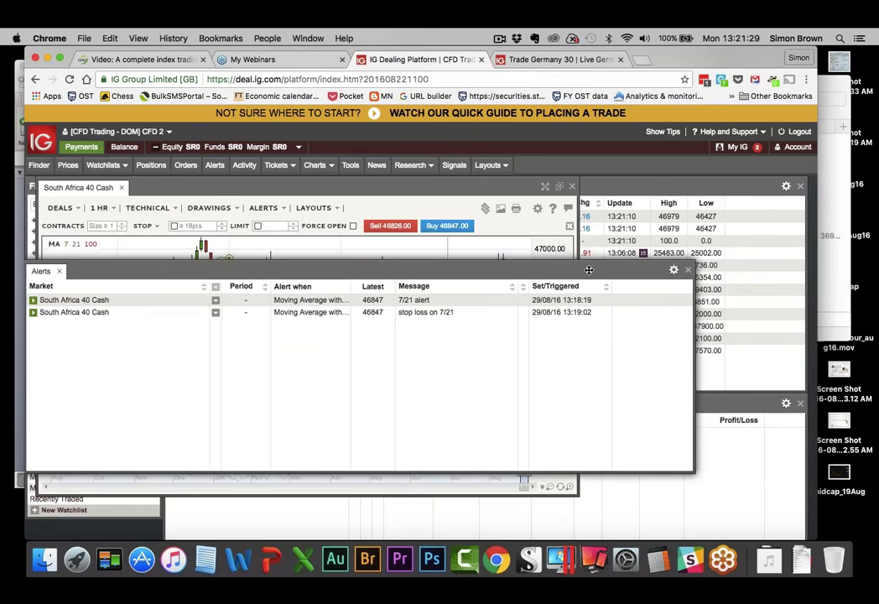
drag(629, 269, 538, 269)
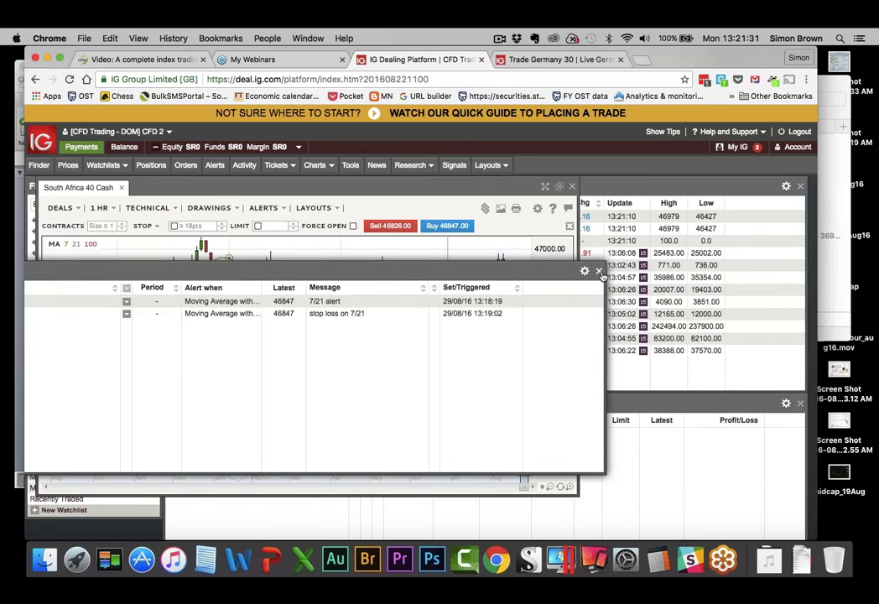
Step: Close the Alerts list to return to the South Africa 40 Cash chart
click(598, 270)
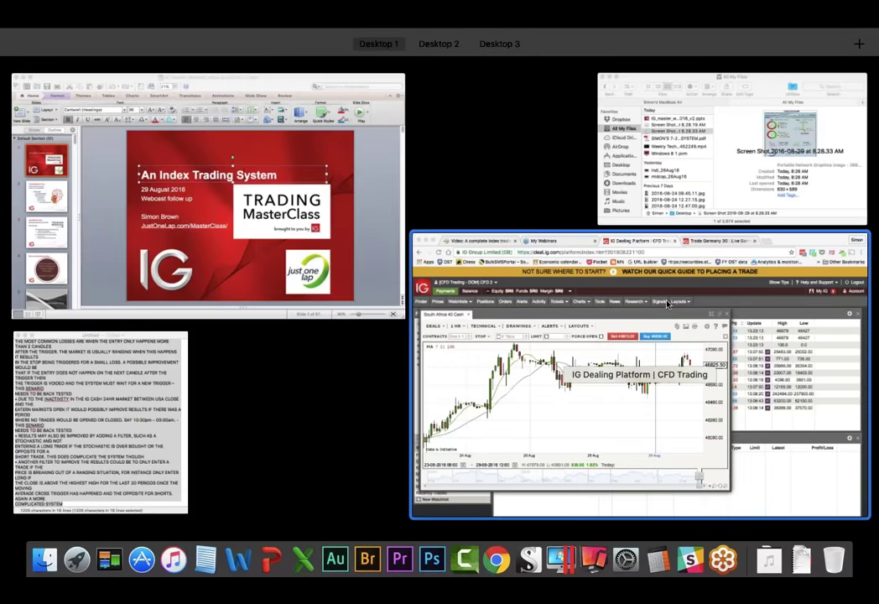
Step: Pick the IG Dealing Platform window, then Cmd+Tab to PowerPoint's 'Muir testing' slide
click(546, 309)
mouse_move(468, 359)
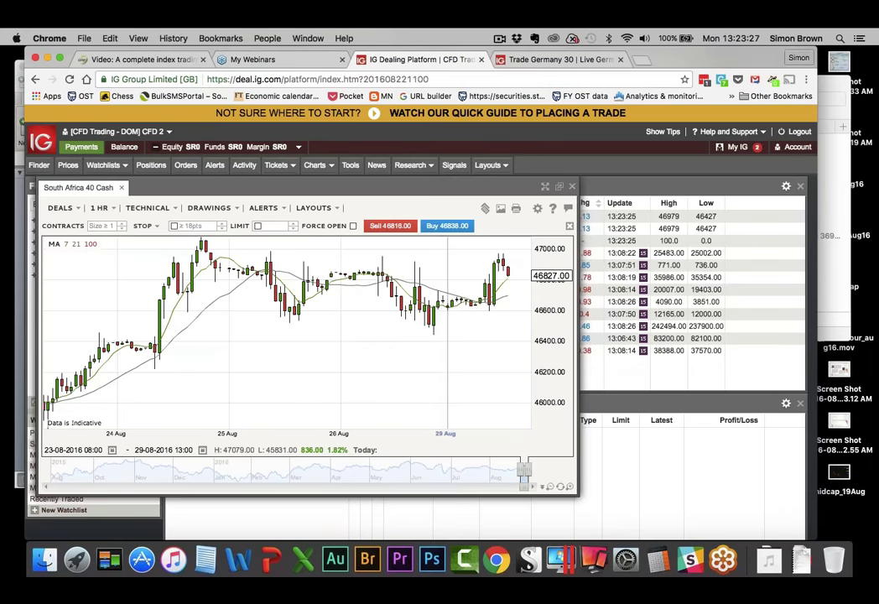
key(super+Tab)
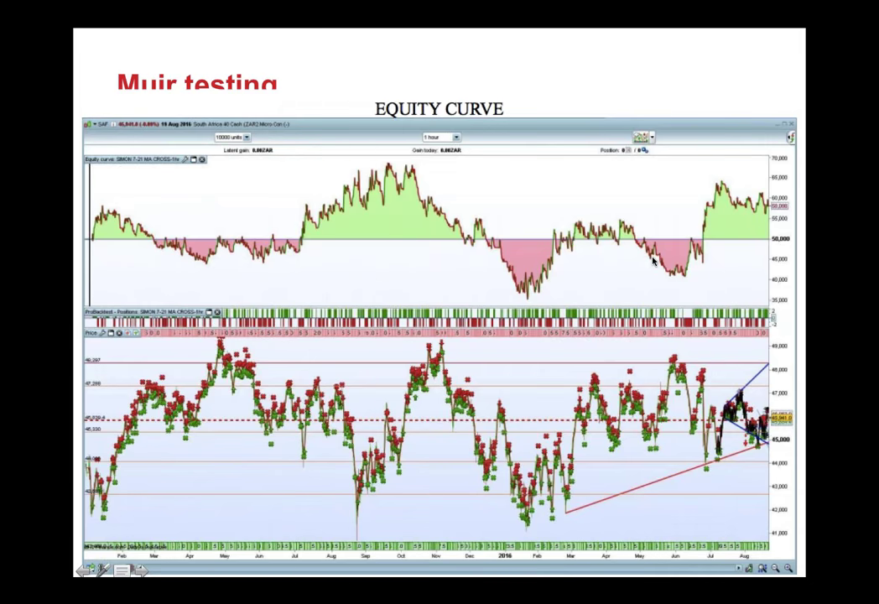
Step: Advance the PowerPoint slideshow to the Result Summary slide
click(141, 570)
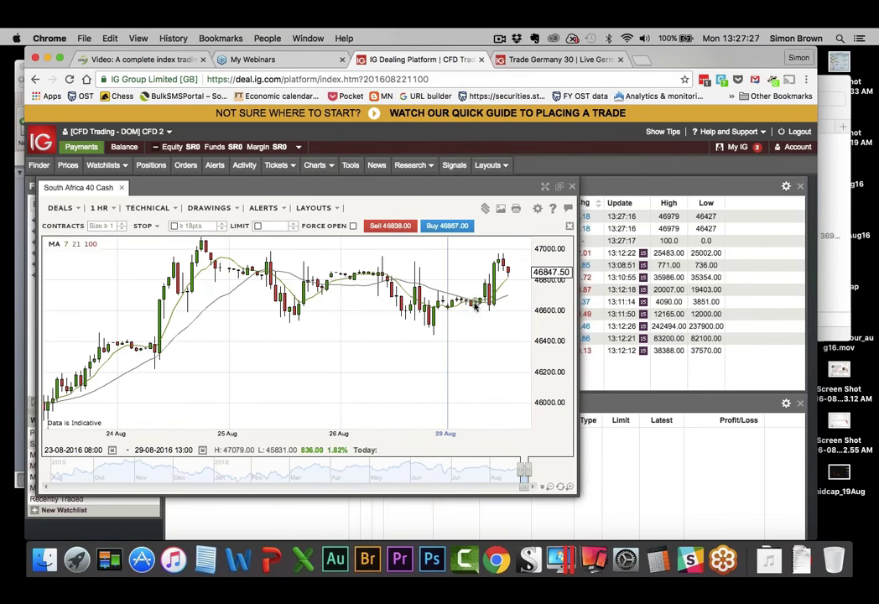
Step: Move the navigator handles so the hourly chart ends on 2 August 2016
mouse_move(487, 291)
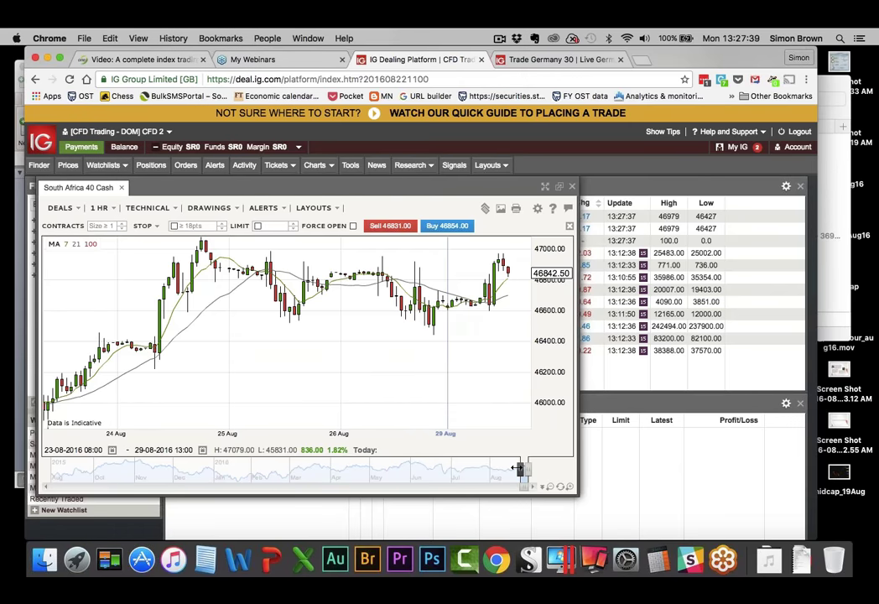
drag(520, 468, 485, 470)
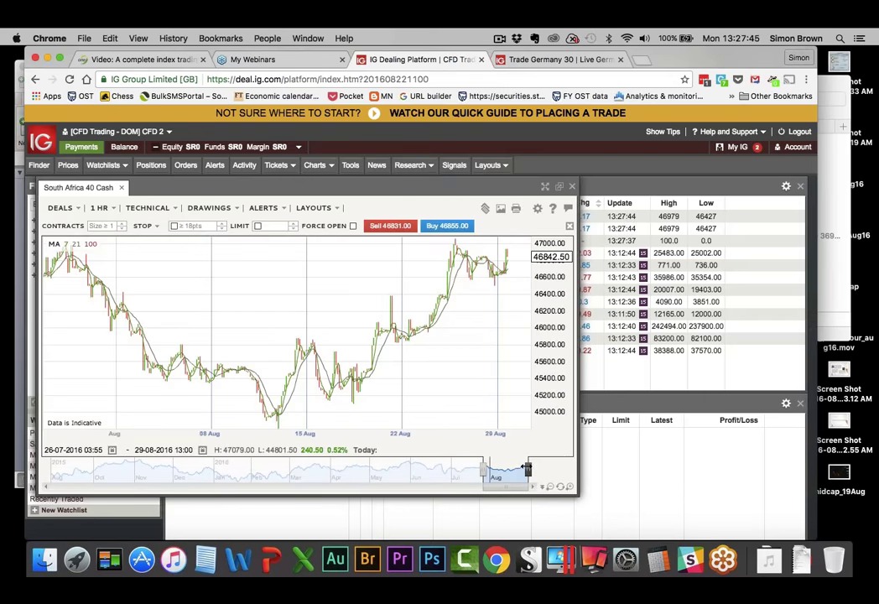
drag(527, 468, 493, 468)
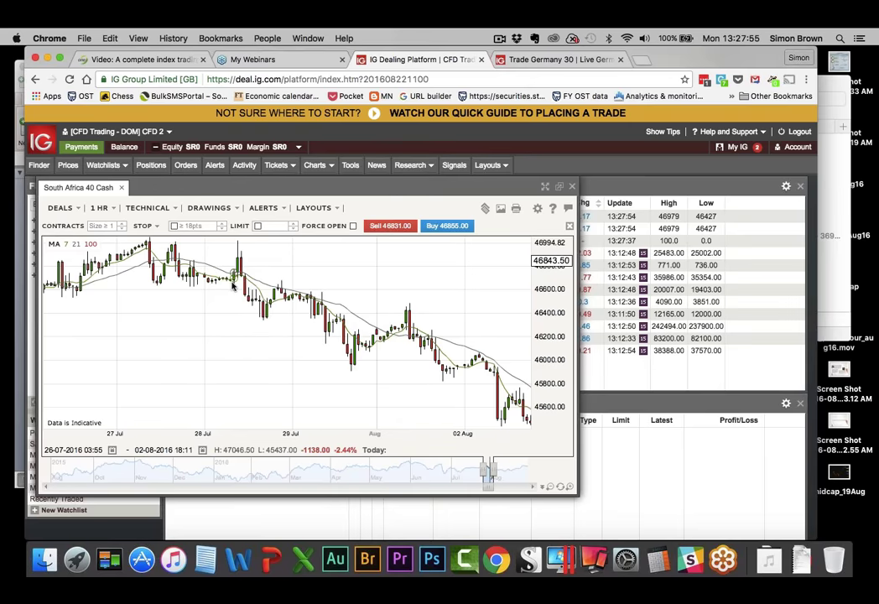
mouse_move(232, 286)
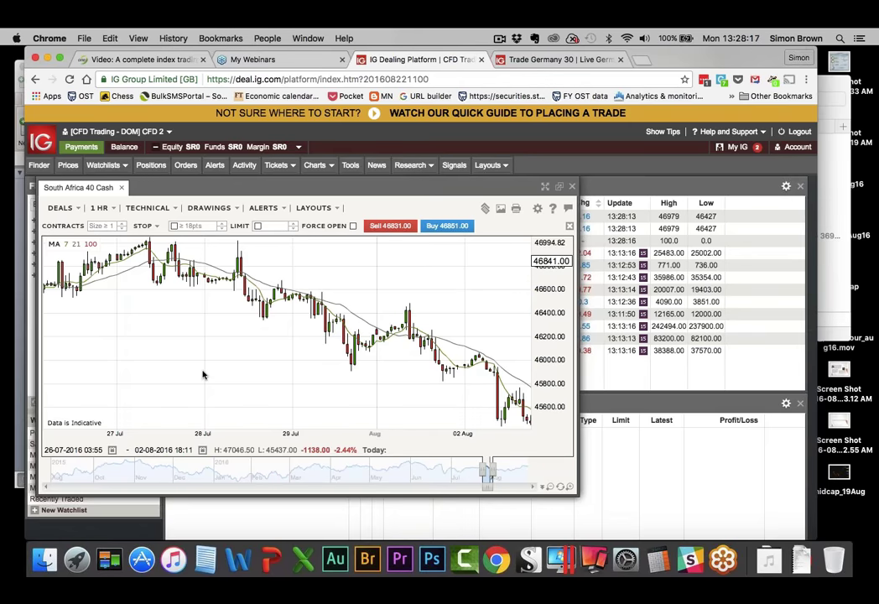
mouse_move(185, 285)
Step: Set the hourly chart range to 8–17 June 2016, revealing the 3.64% drop
drag(487, 470, 422, 470)
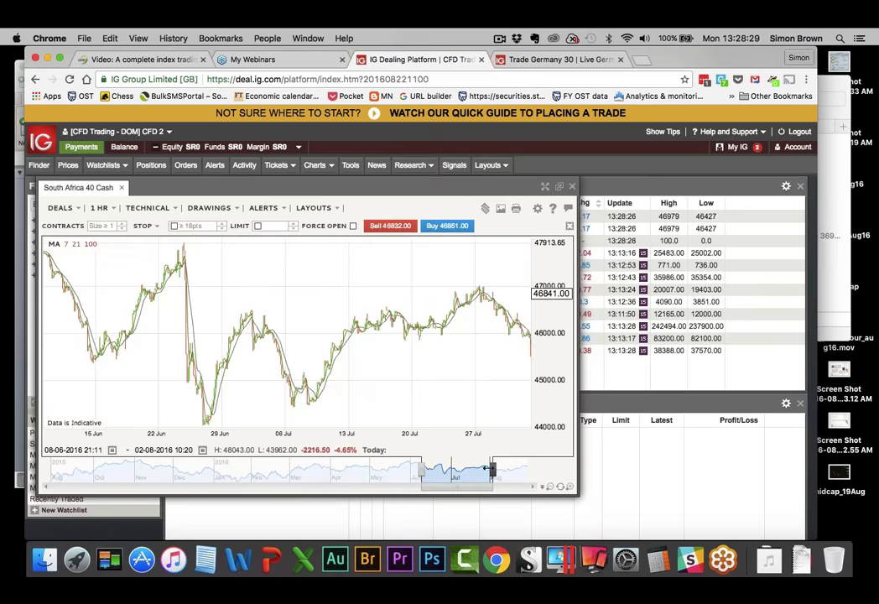
drag(493, 472, 433, 470)
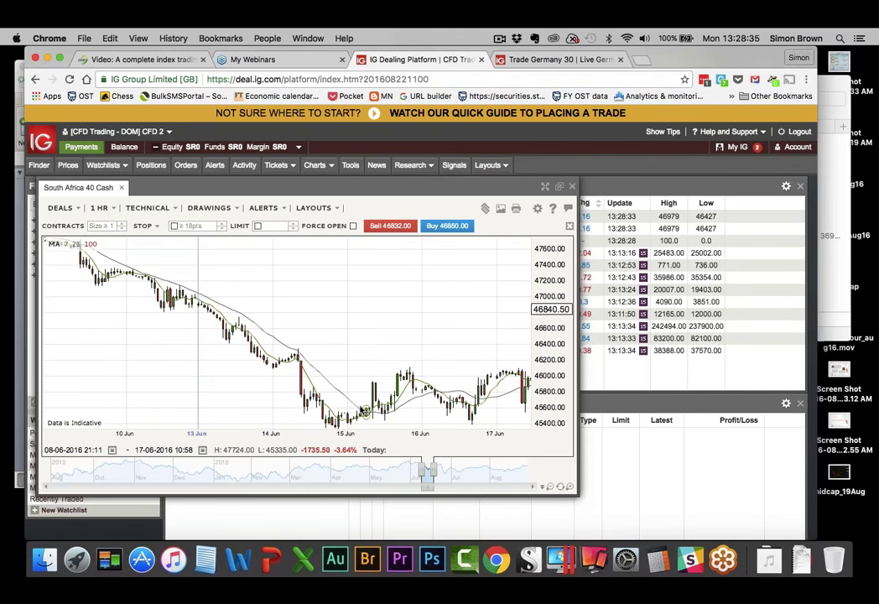
mouse_move(354, 417)
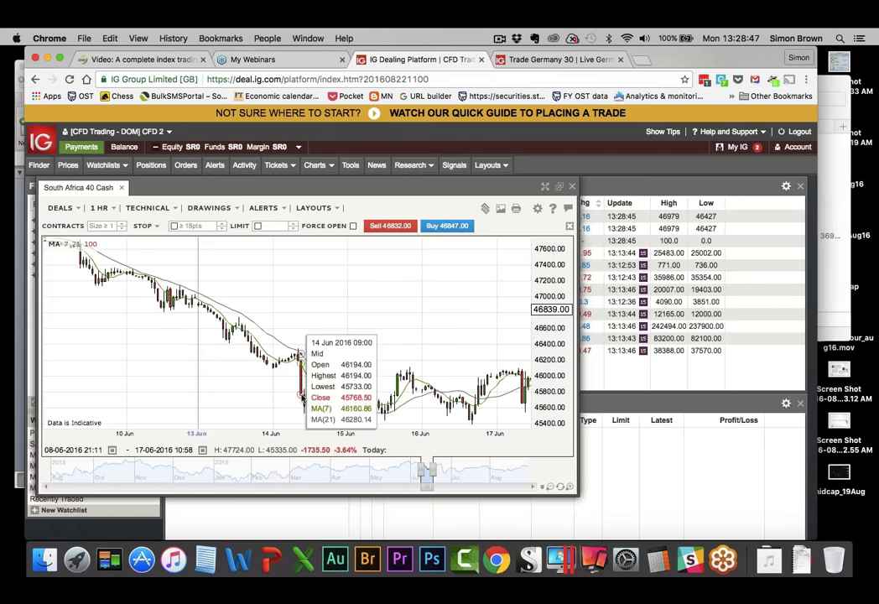
mouse_move(238, 413)
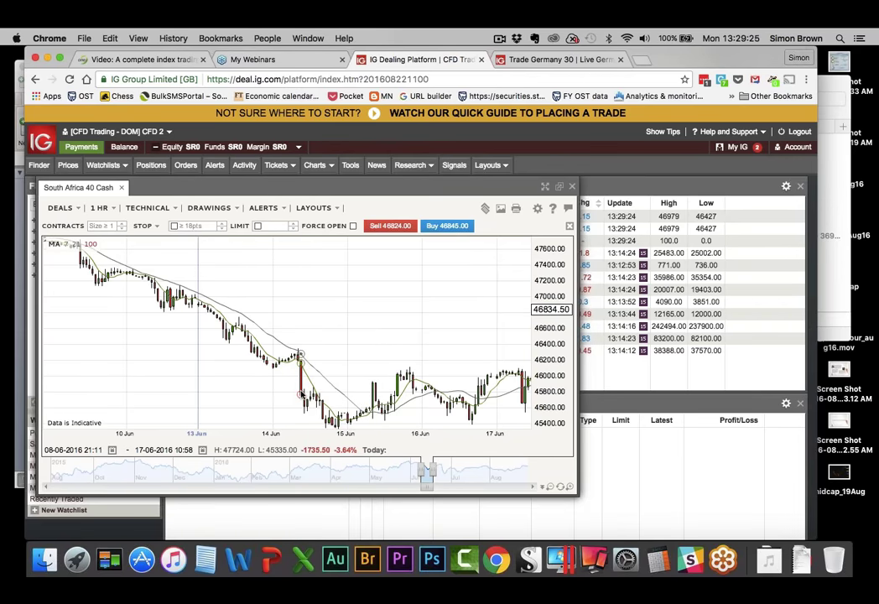
mouse_move(301, 392)
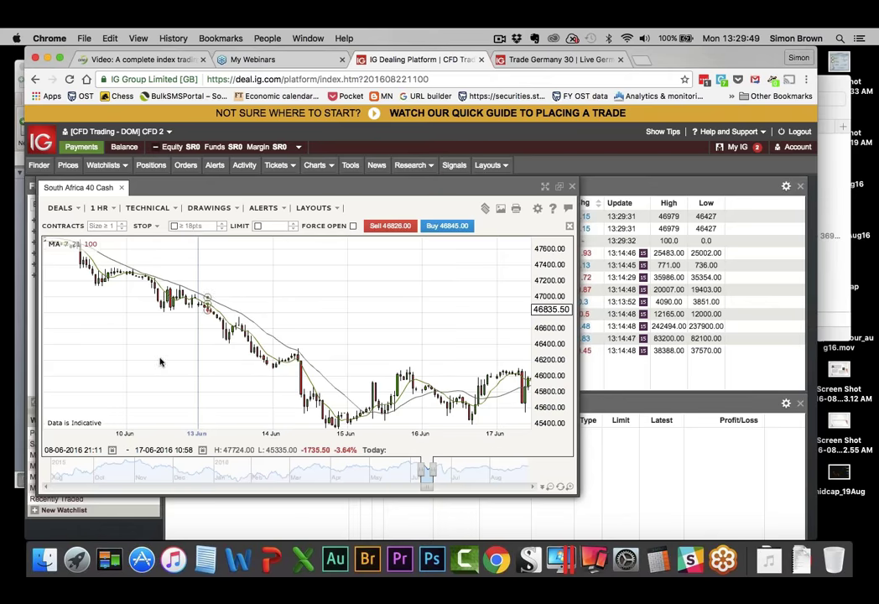
mouse_move(138, 382)
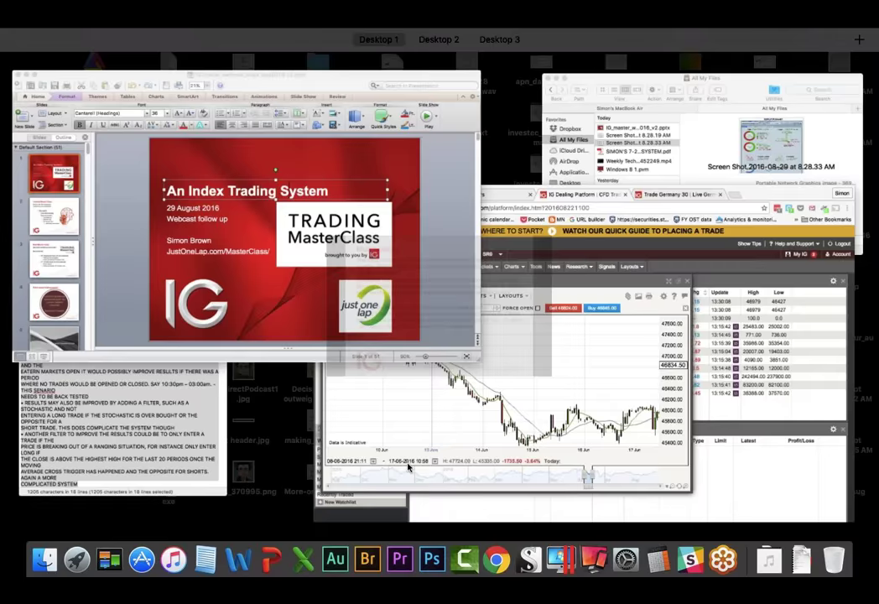
Step: Back on the platform, set the hourly chart range to 29 June–6 July 2016
click(477, 402)
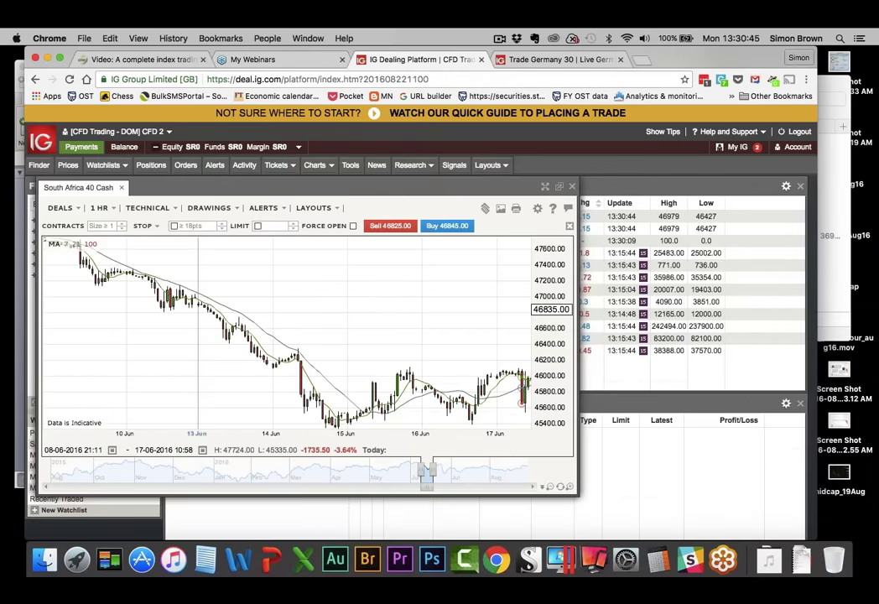
drag(433, 469, 529, 471)
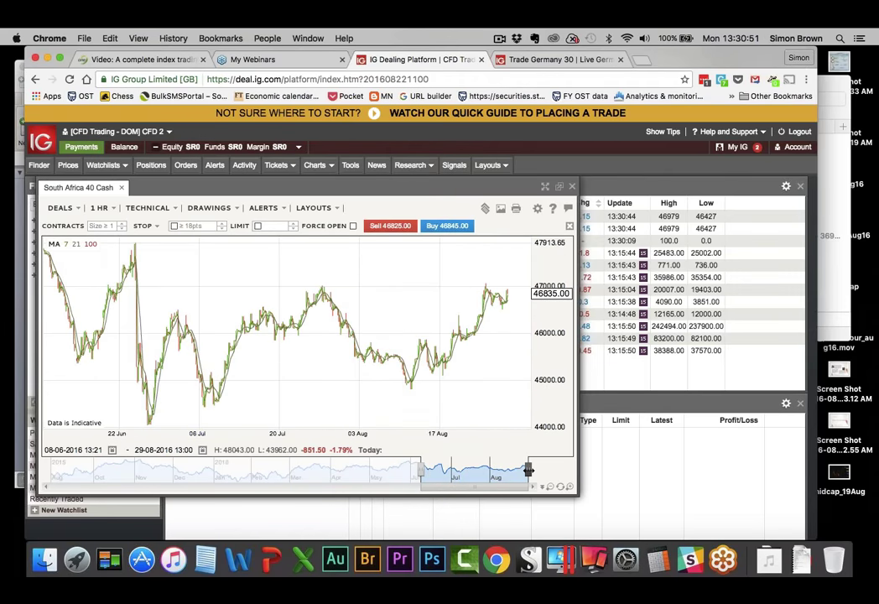
drag(529, 470, 455, 471)
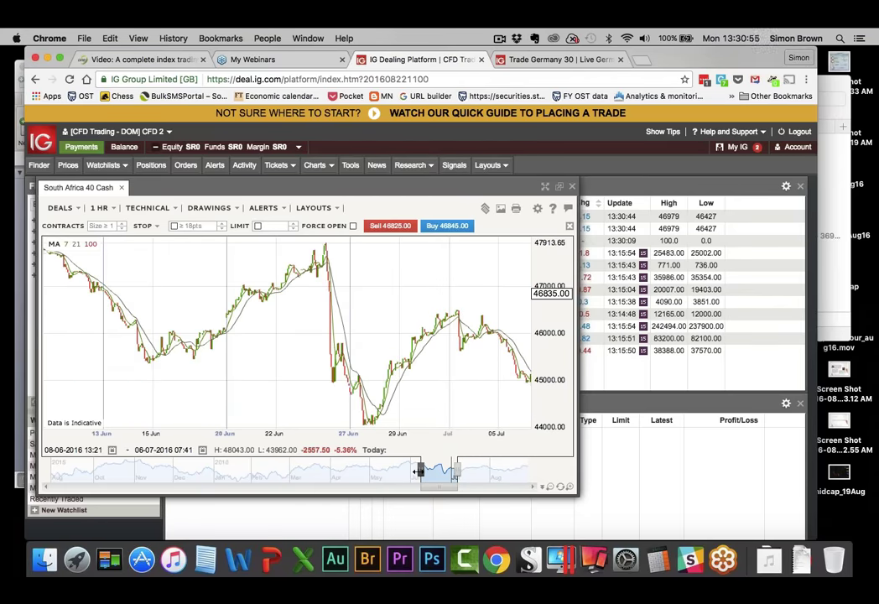
drag(419, 471, 449, 472)
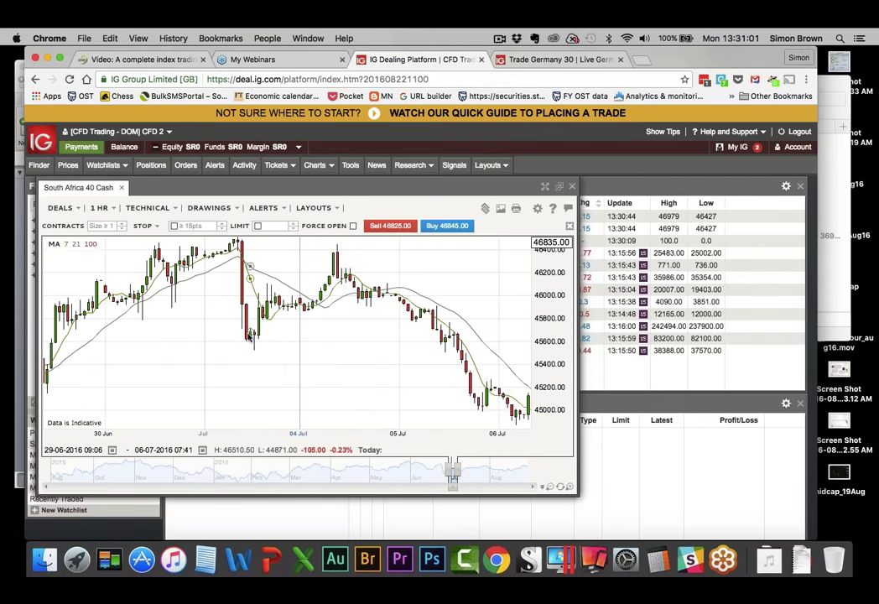
mouse_move(247, 337)
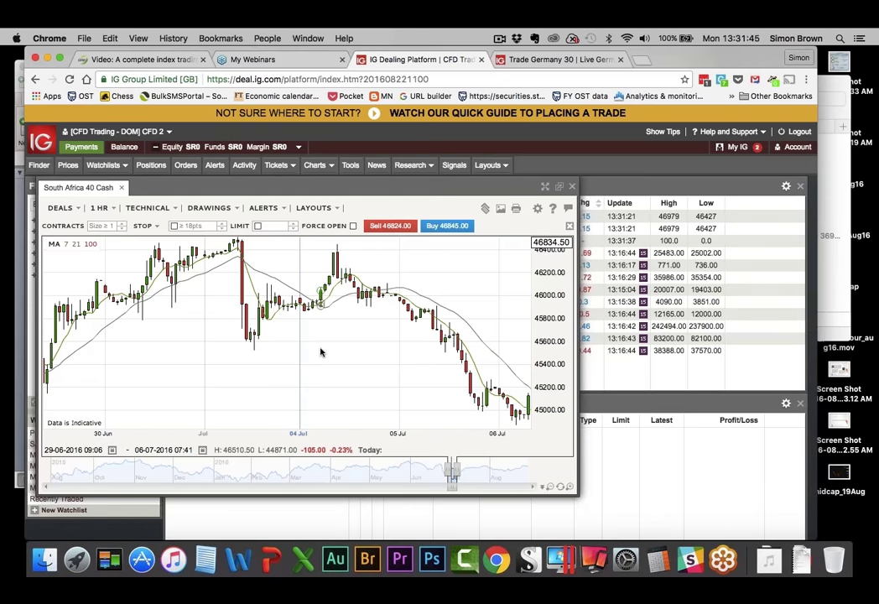
mouse_move(319, 352)
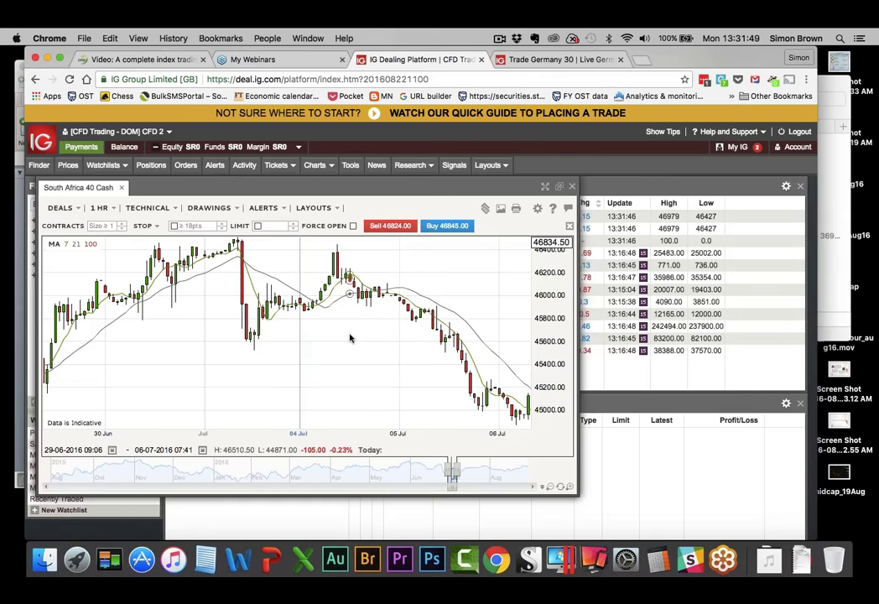
mouse_move(350, 338)
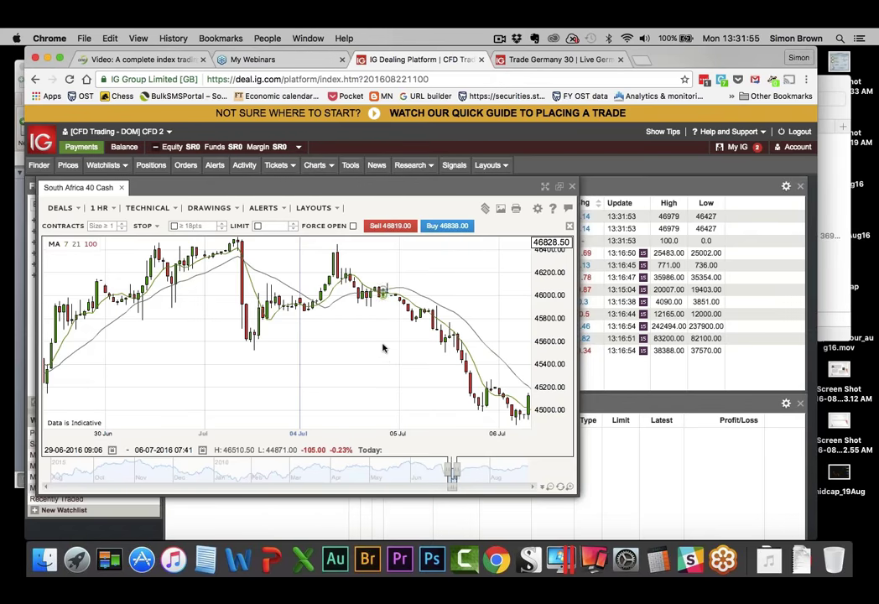
mouse_move(380, 347)
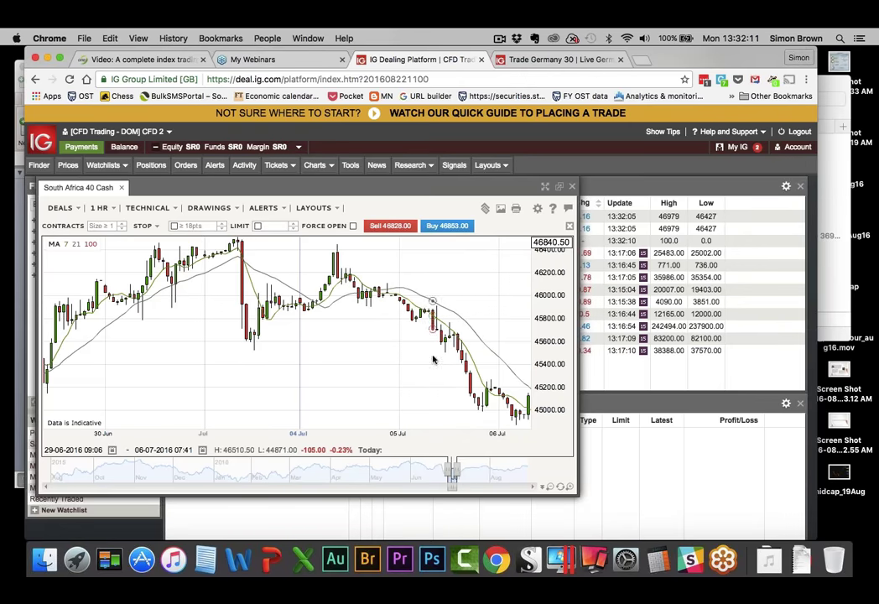
mouse_move(387, 306)
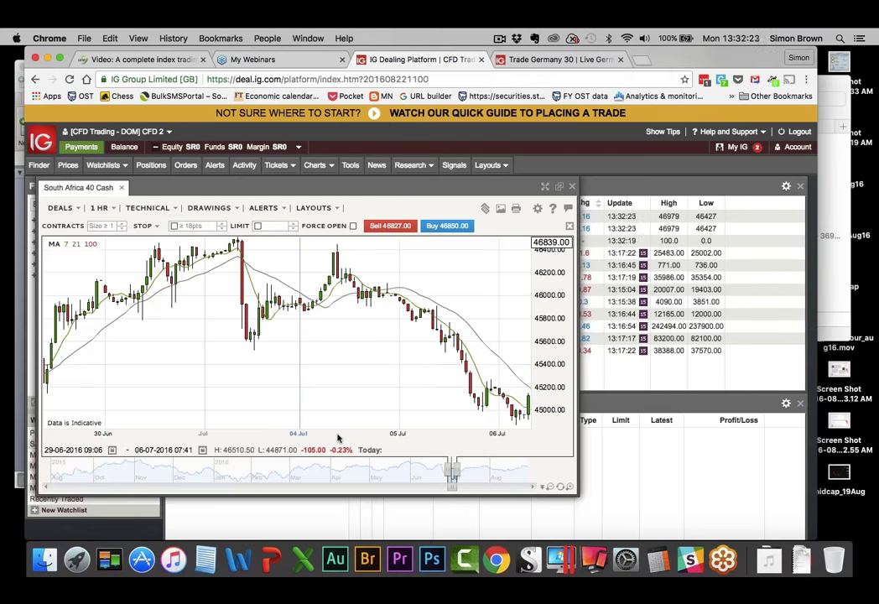
Step: Add MACD 12/26/9 from the TECHNICAL indicator bar beneath the chart, then collapse the bar
click(161, 212)
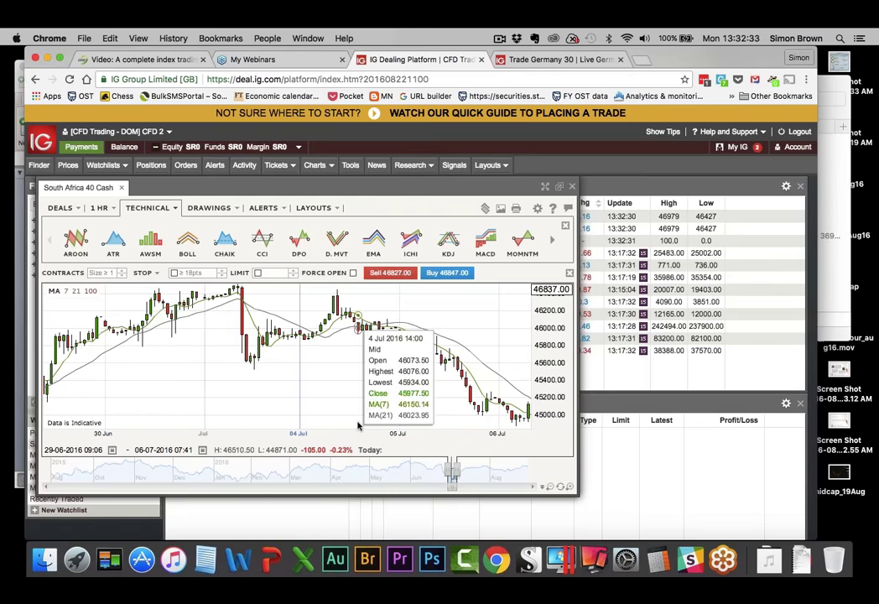
click(482, 245)
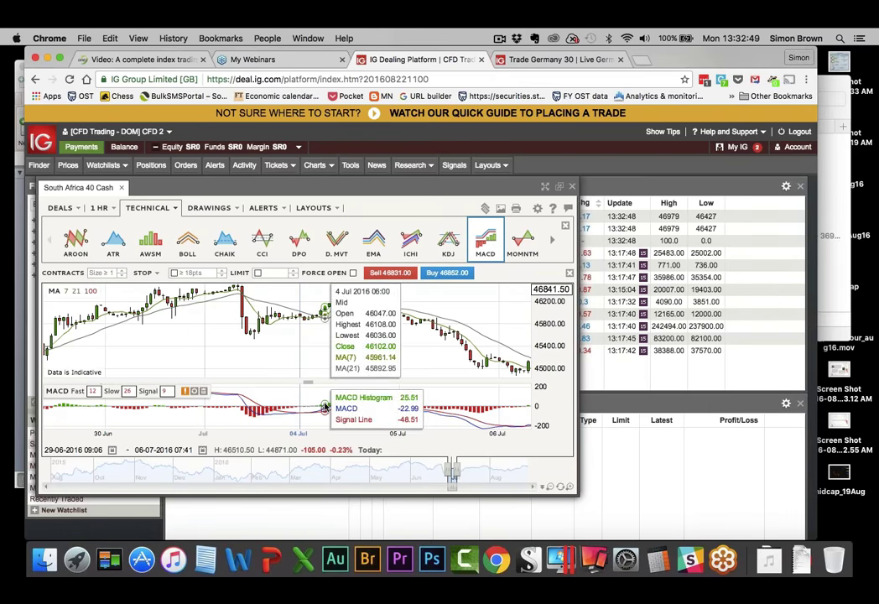
click(165, 212)
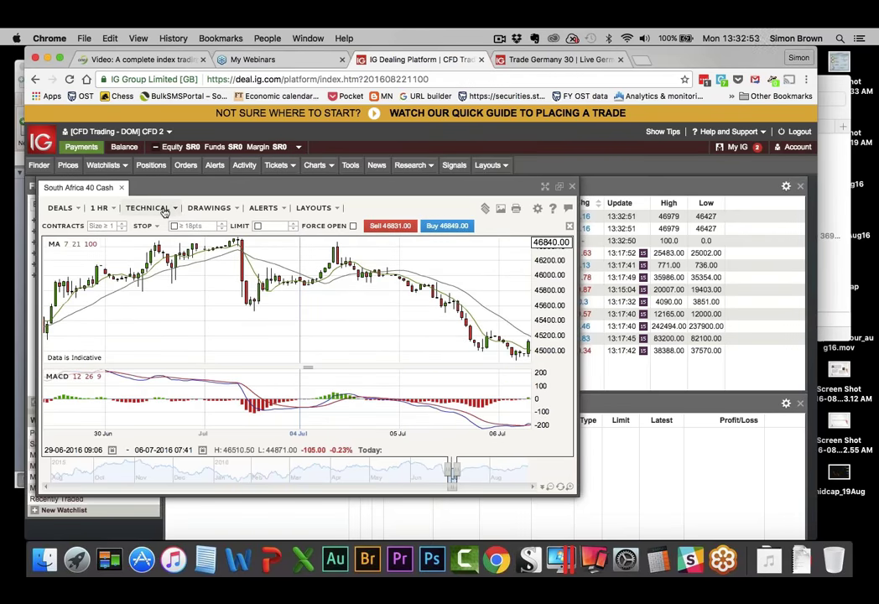